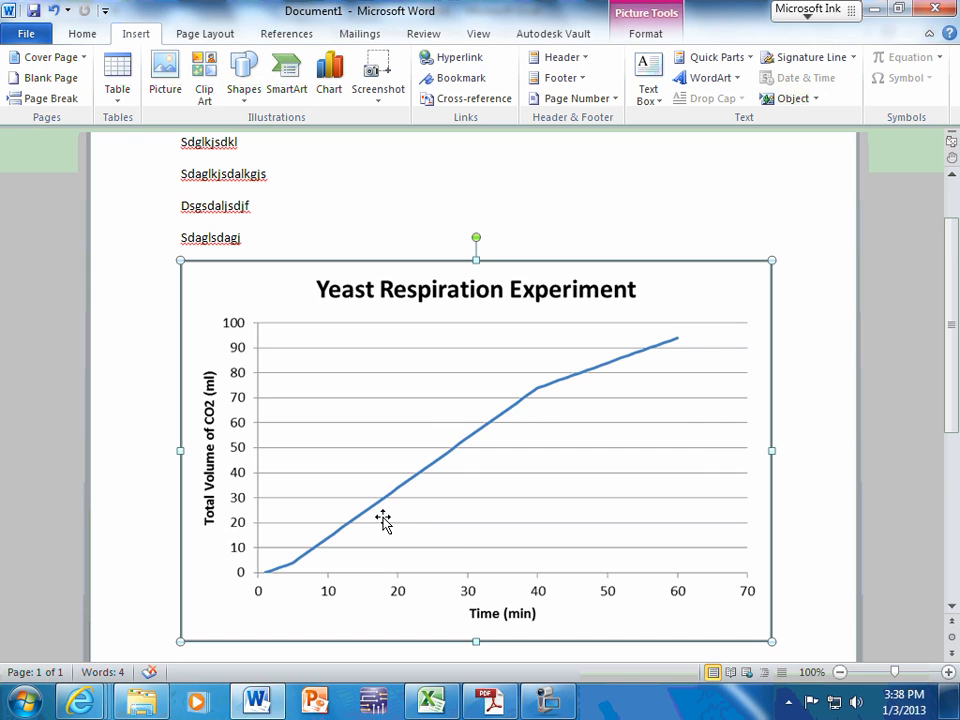
Step: Switch to the Excel workbook and widen column B to fit the Time (min) heading
click(431, 701)
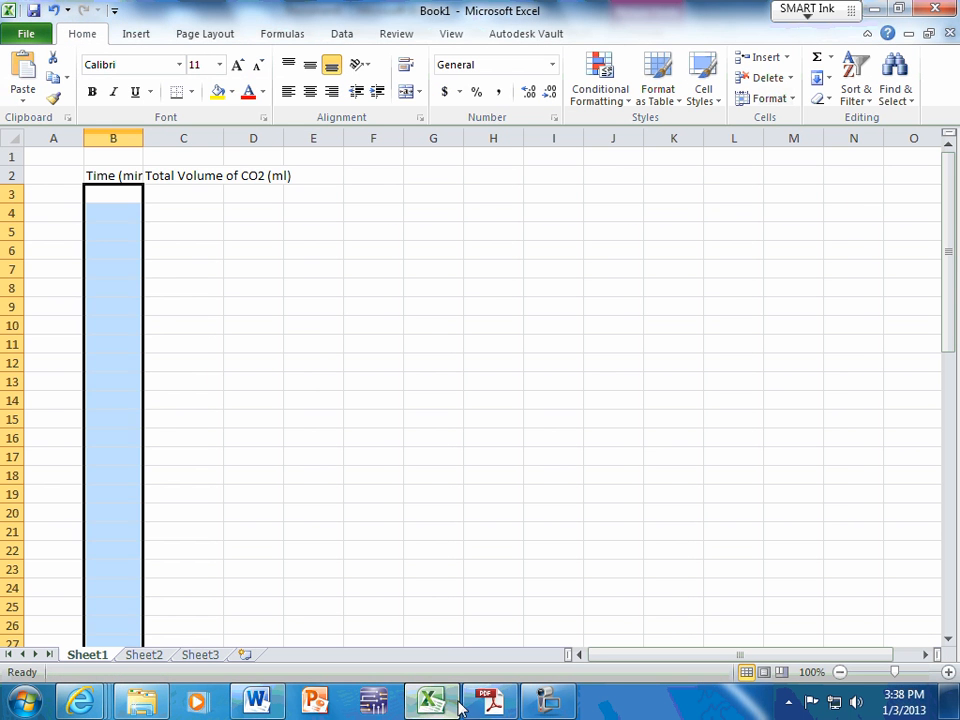
click(110, 175)
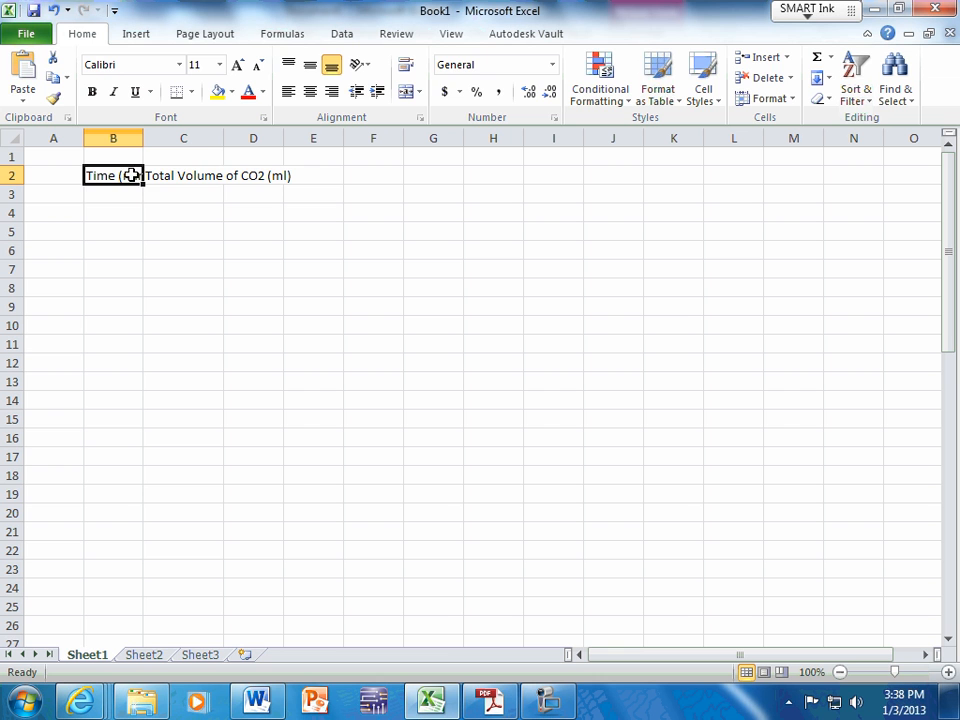
double_click(131, 175)
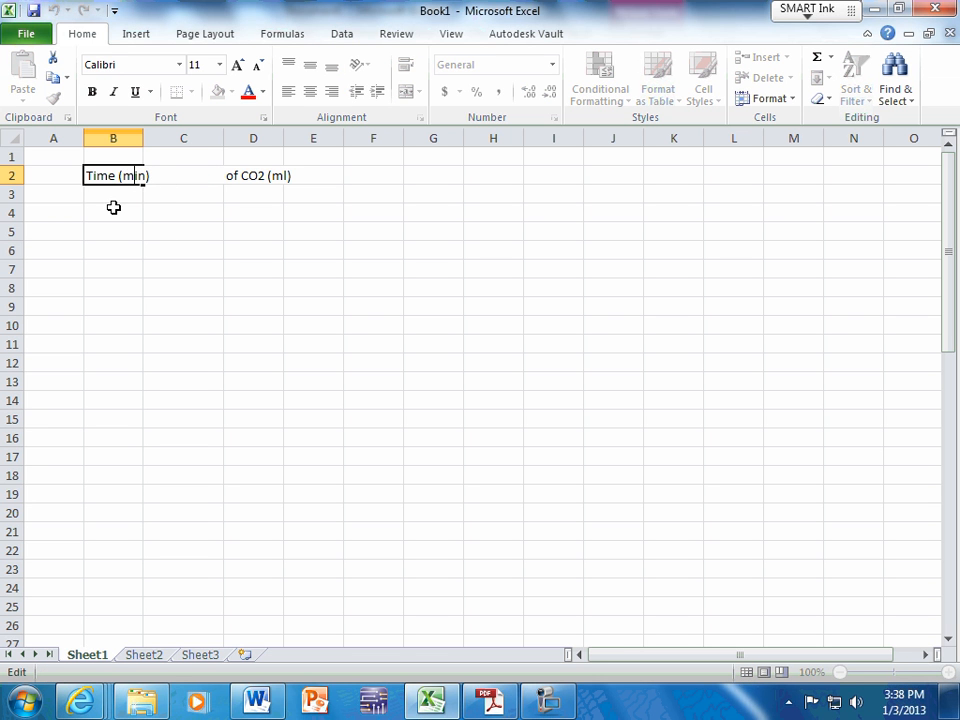
click(113, 200)
click(163, 176)
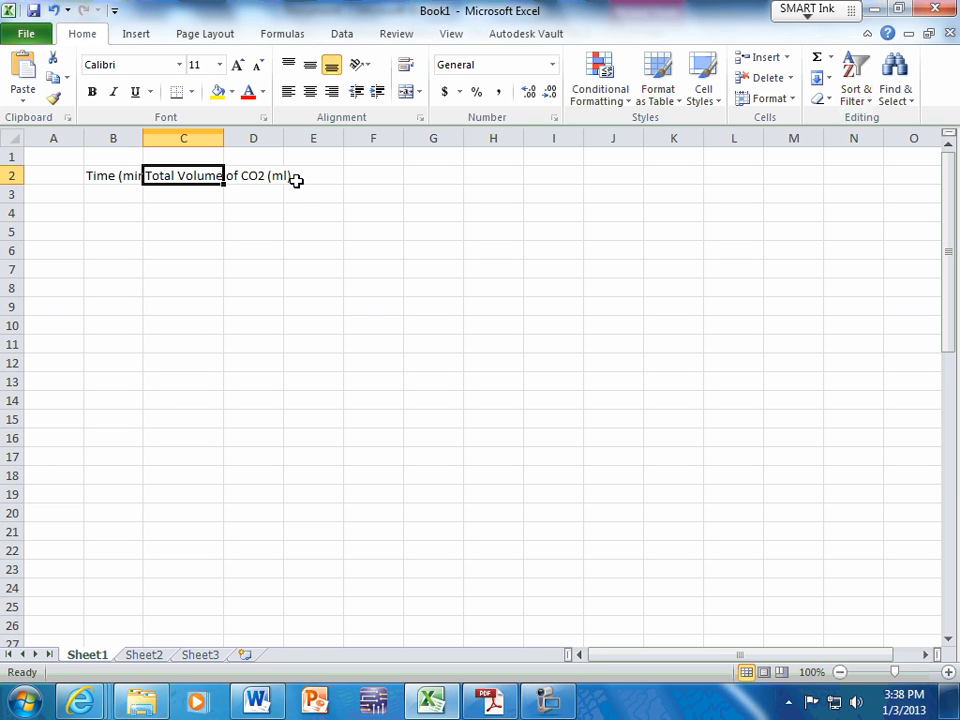
click(133, 199)
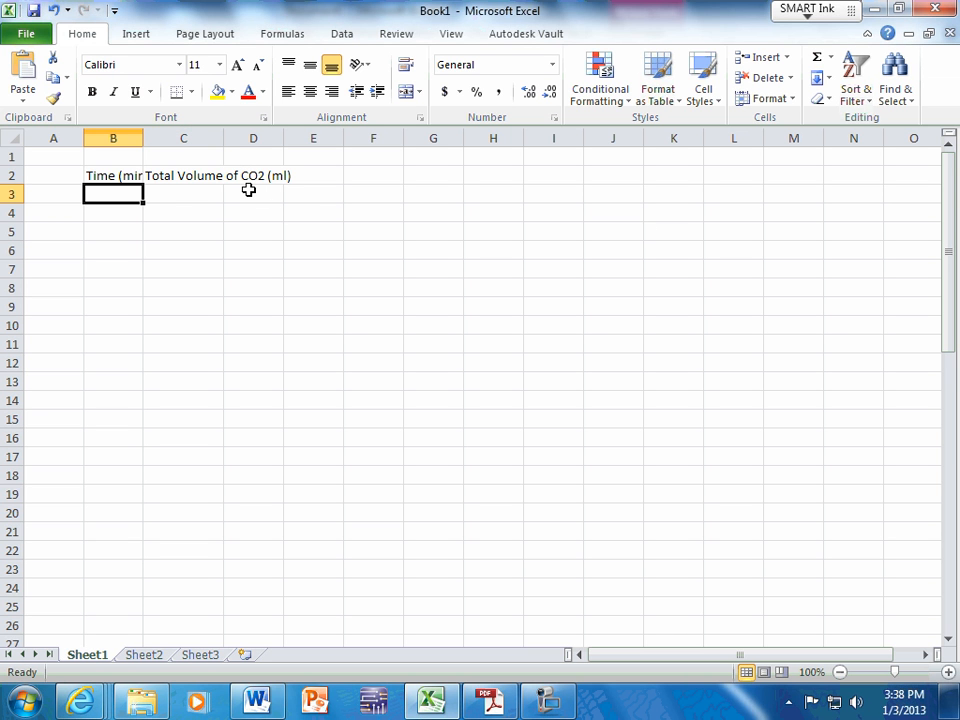
click(122, 176)
double_click(143, 138)
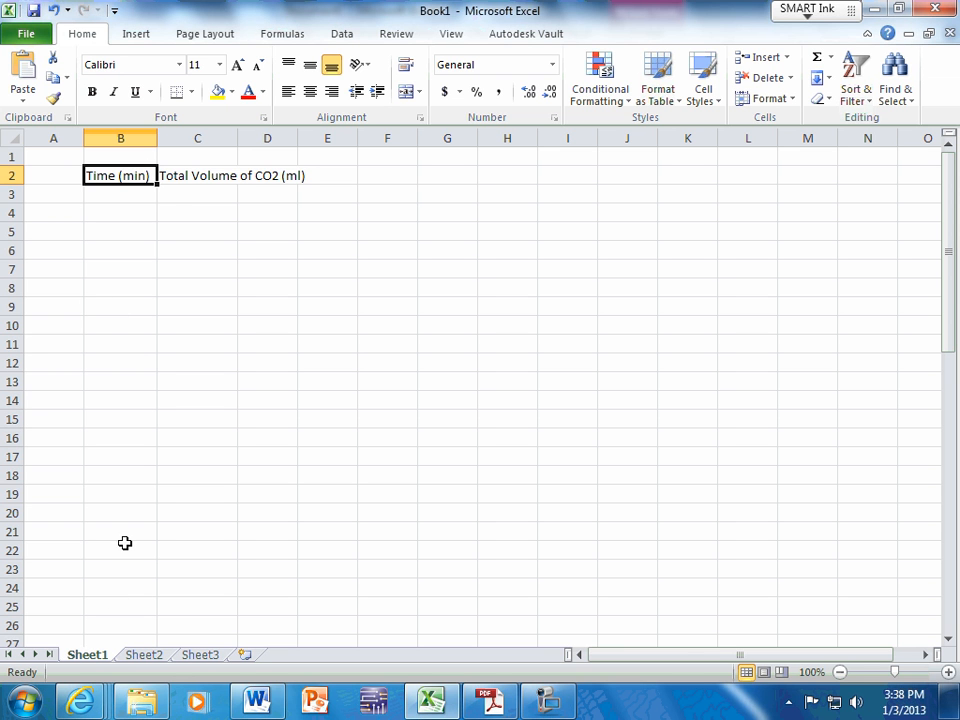
Step: Turn on text wrapping for the Total Volume of CO2 (ml) heading and resize column C and row 2 to fit it on two lines
click(198, 173)
right_click(198, 173)
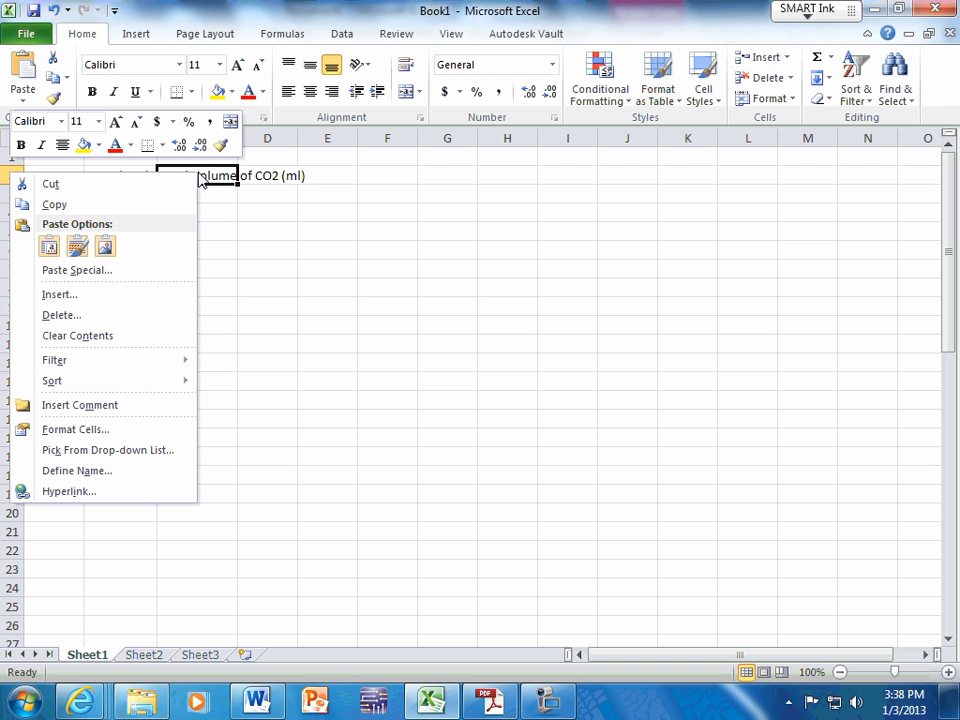
click(103, 429)
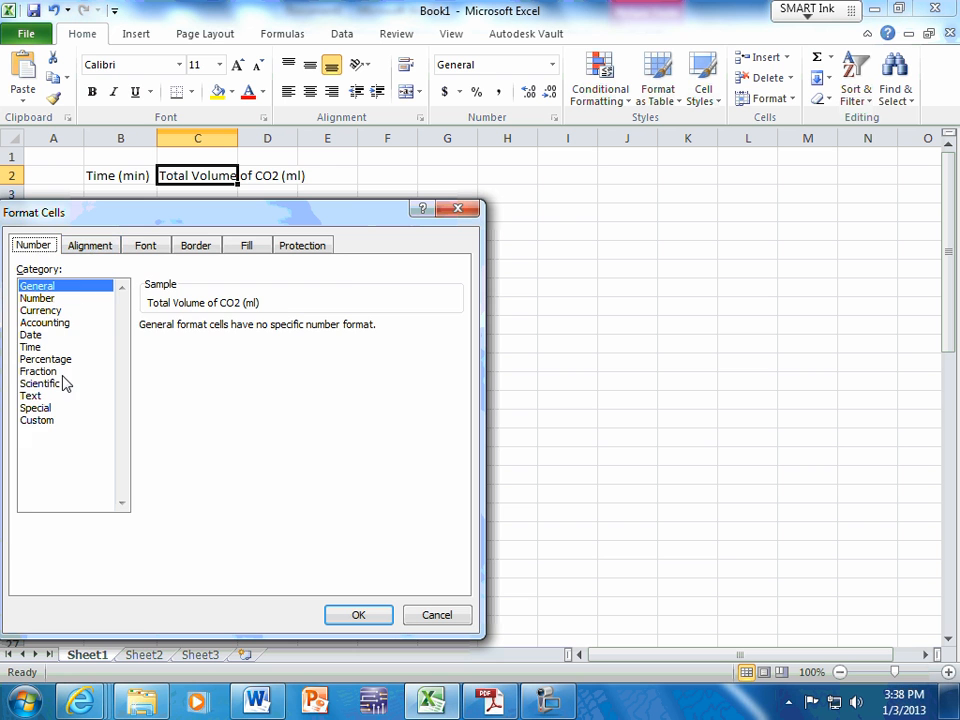
click(98, 246)
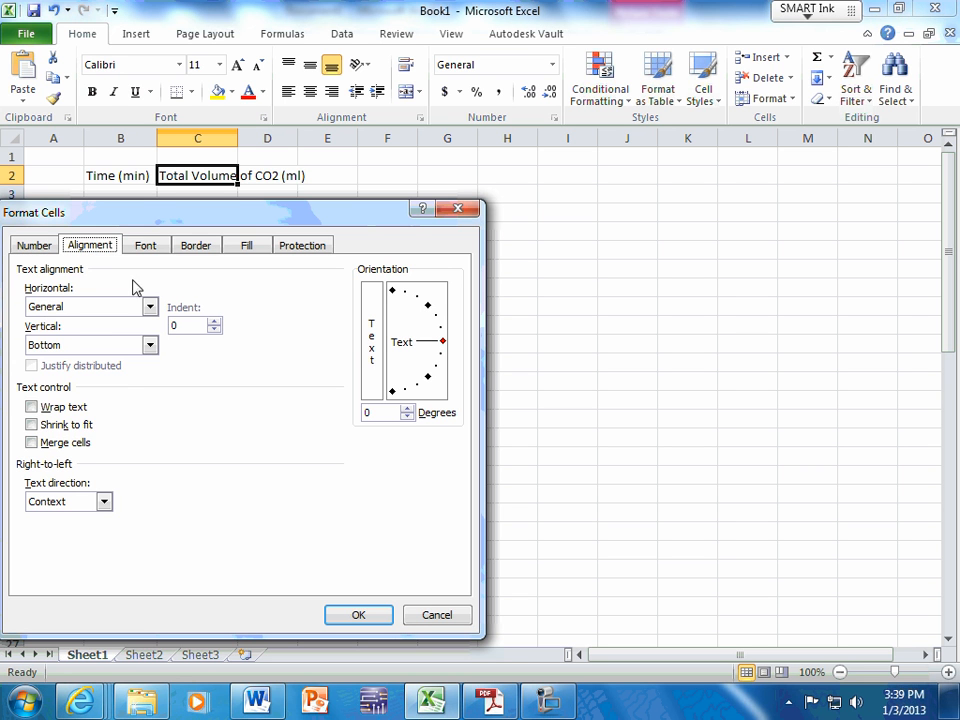
click(32, 407)
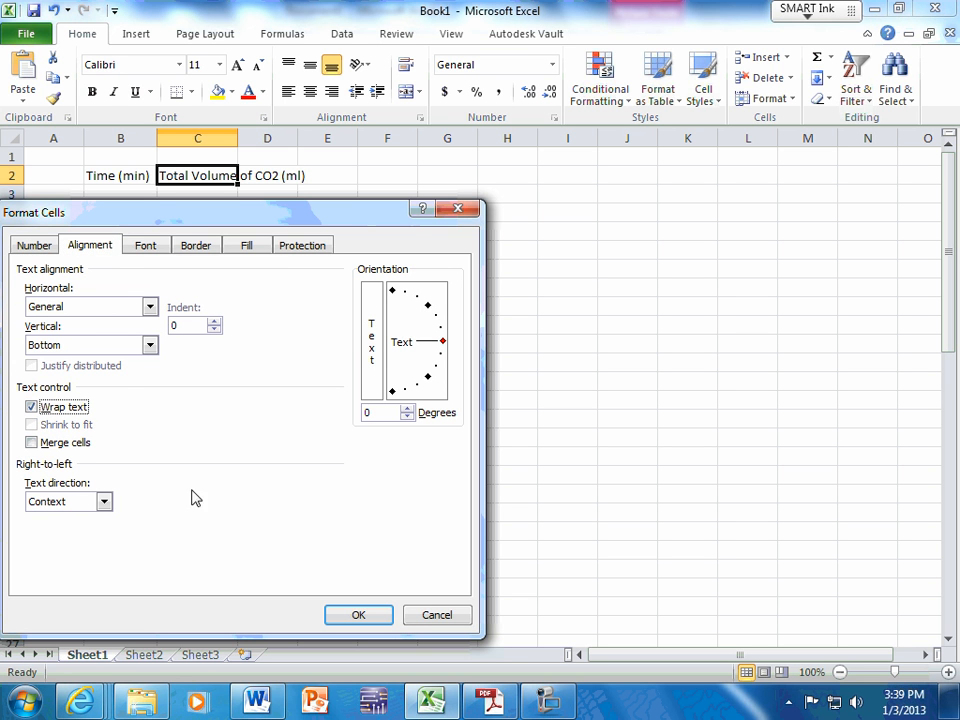
click(356, 616)
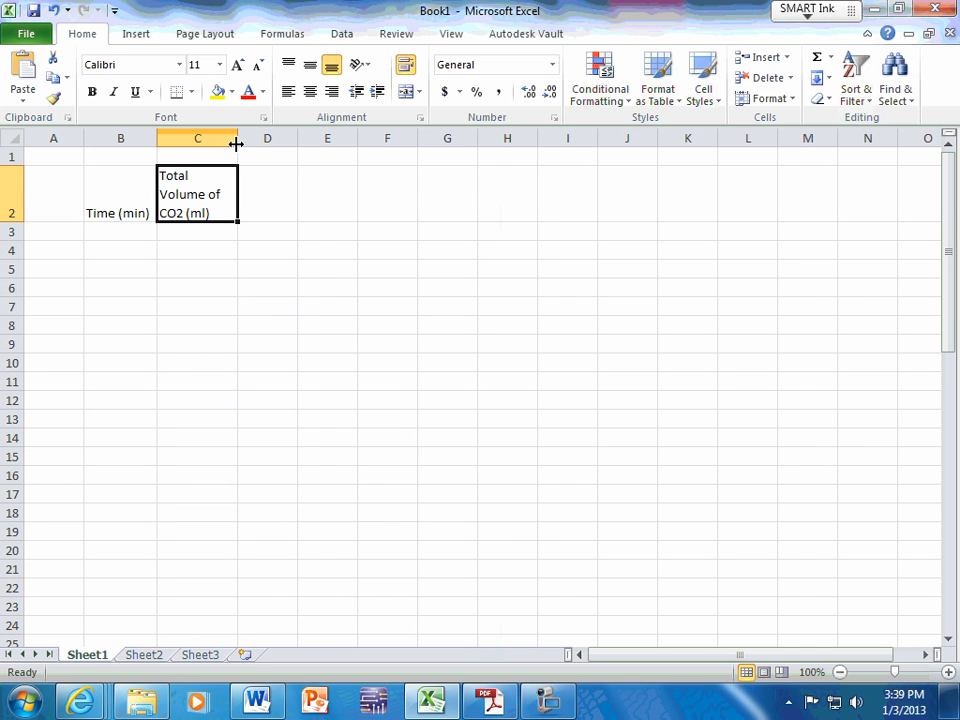
drag(239, 138, 259, 138)
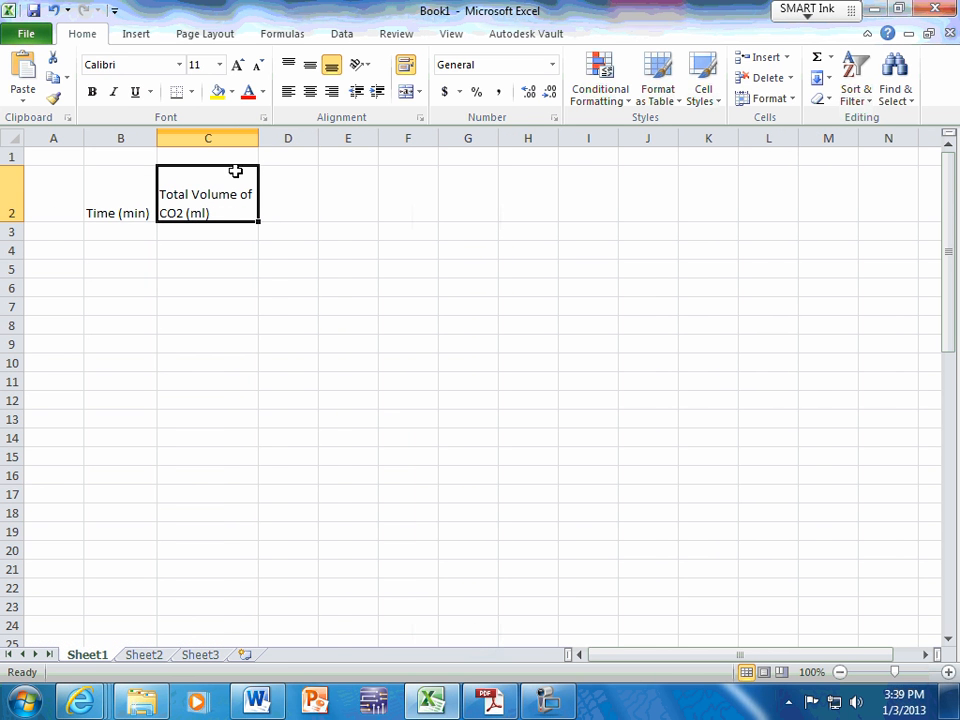
double_click(11, 222)
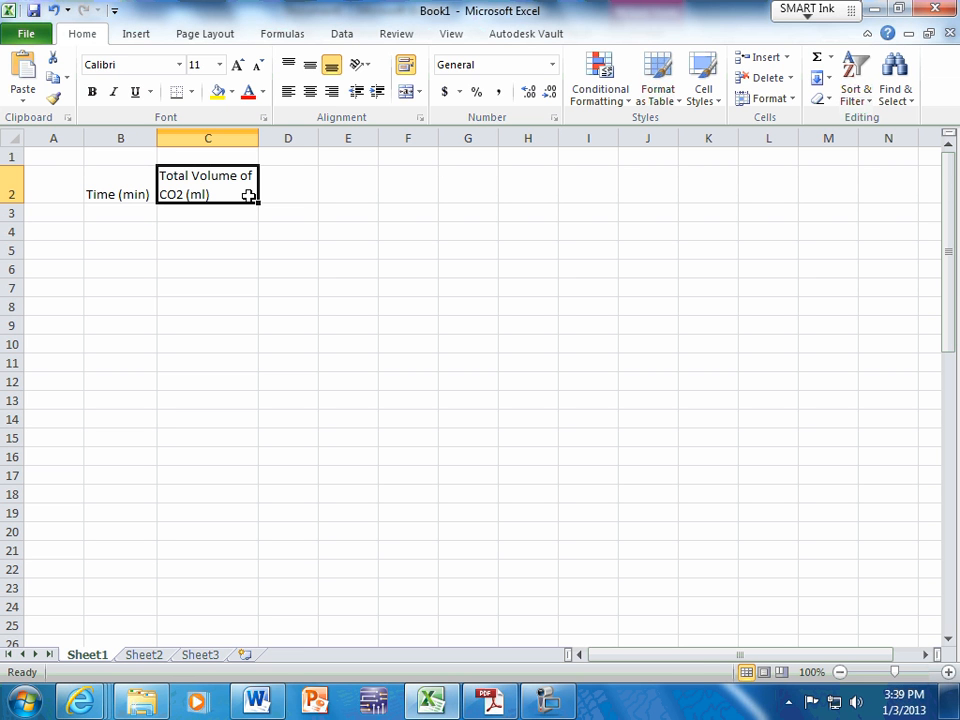
Step: Centre the Time (min) and Total Volume of CO2 (ml) headings horizontally in their cells
drag(133, 189, 212, 188)
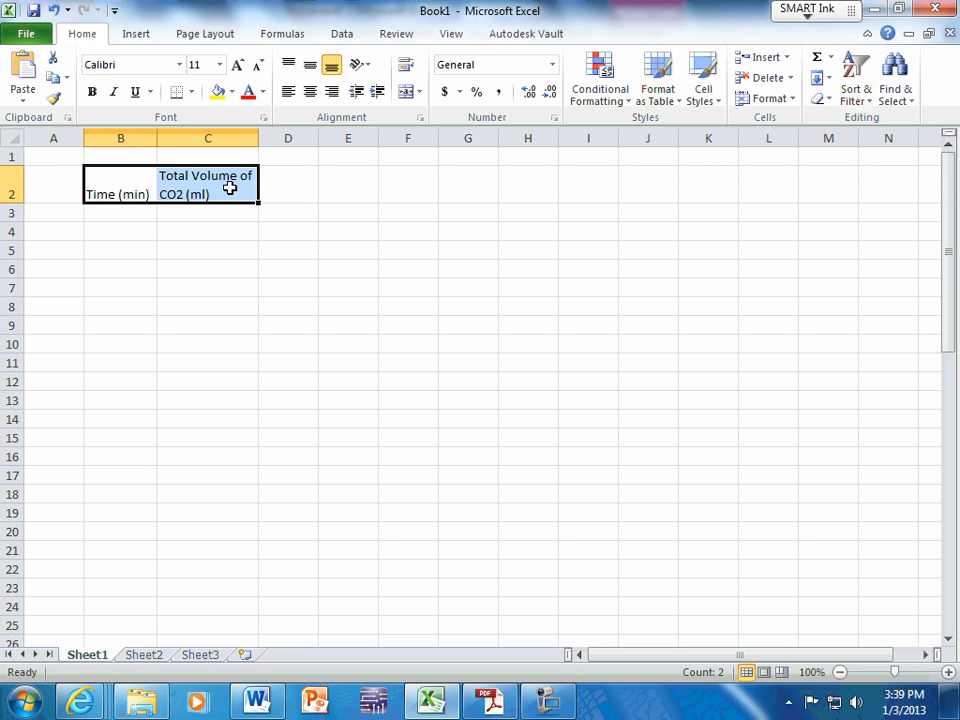
click(310, 92)
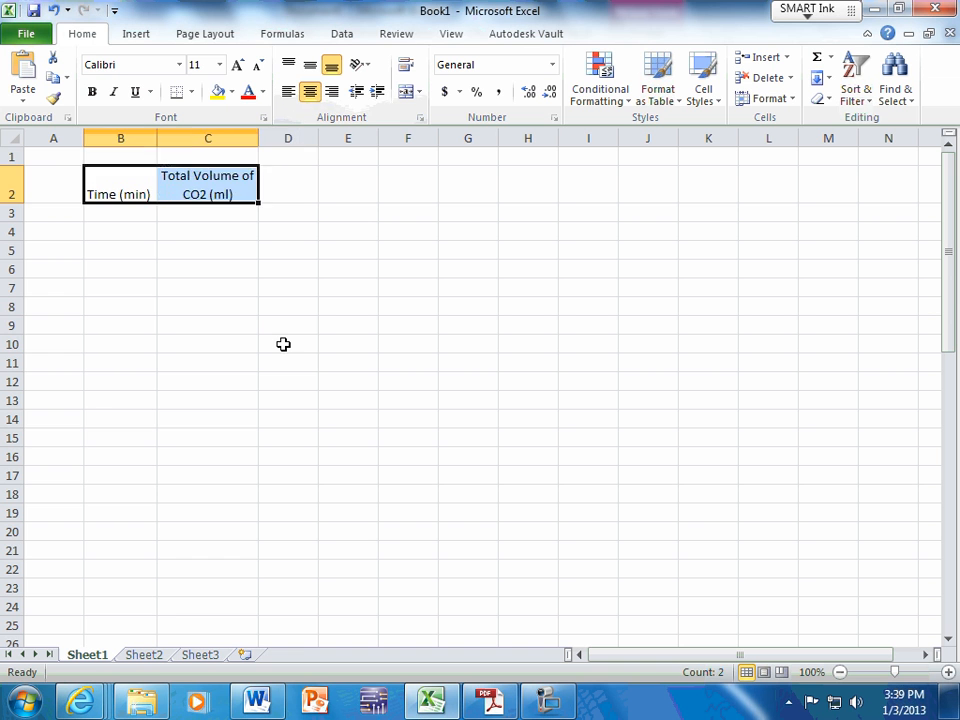
click(283, 344)
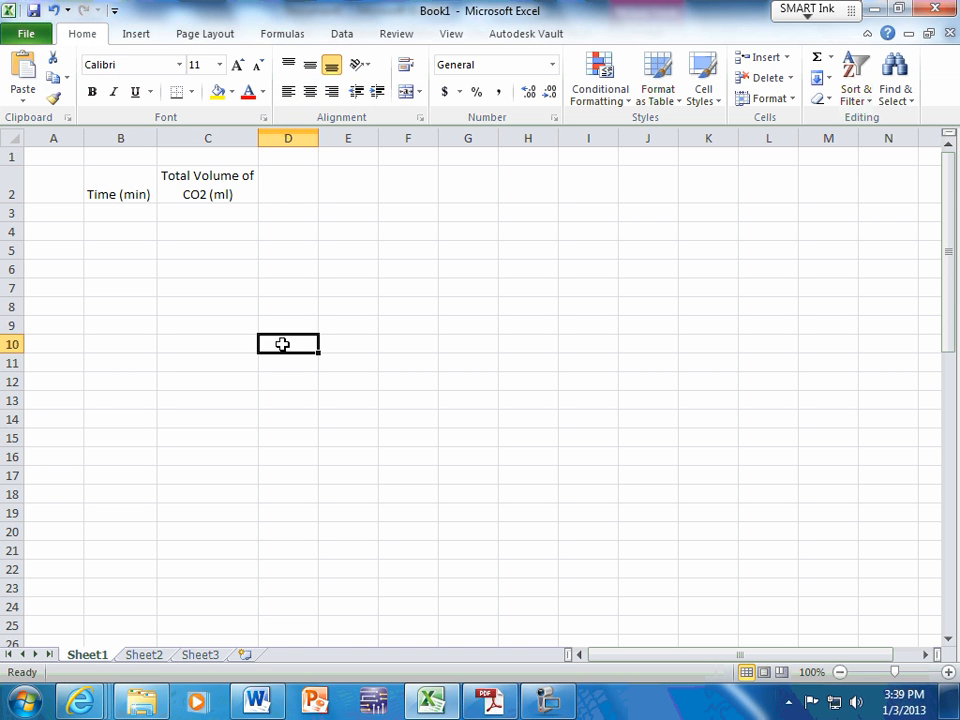
Step: Enter 1 as the first value under the Time (min) heading, in cell B3
click(132, 213)
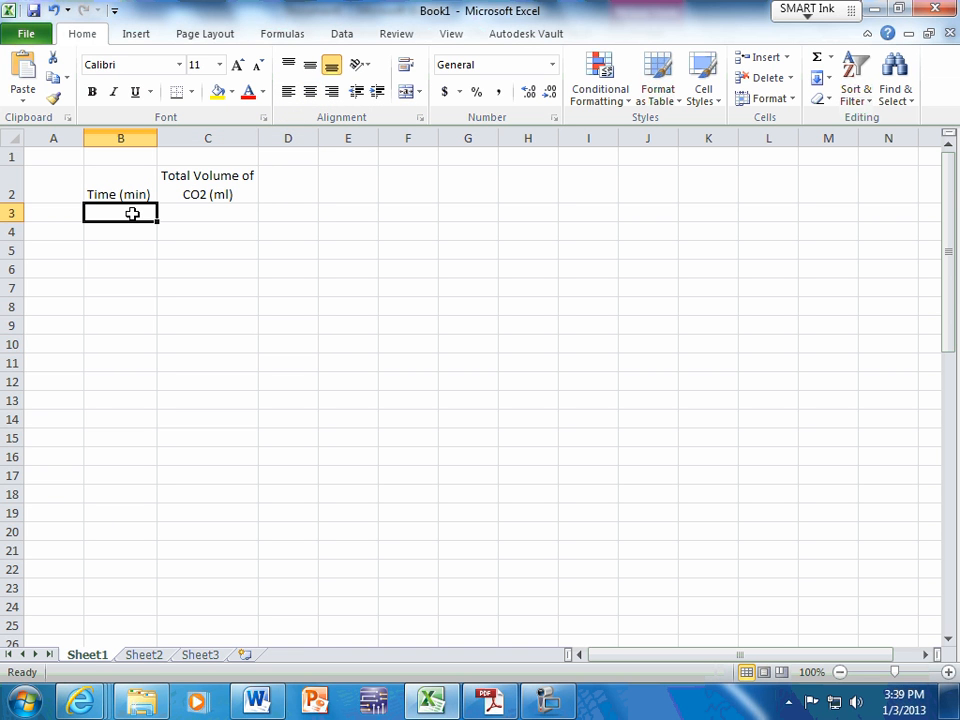
text(1)
key(Return)
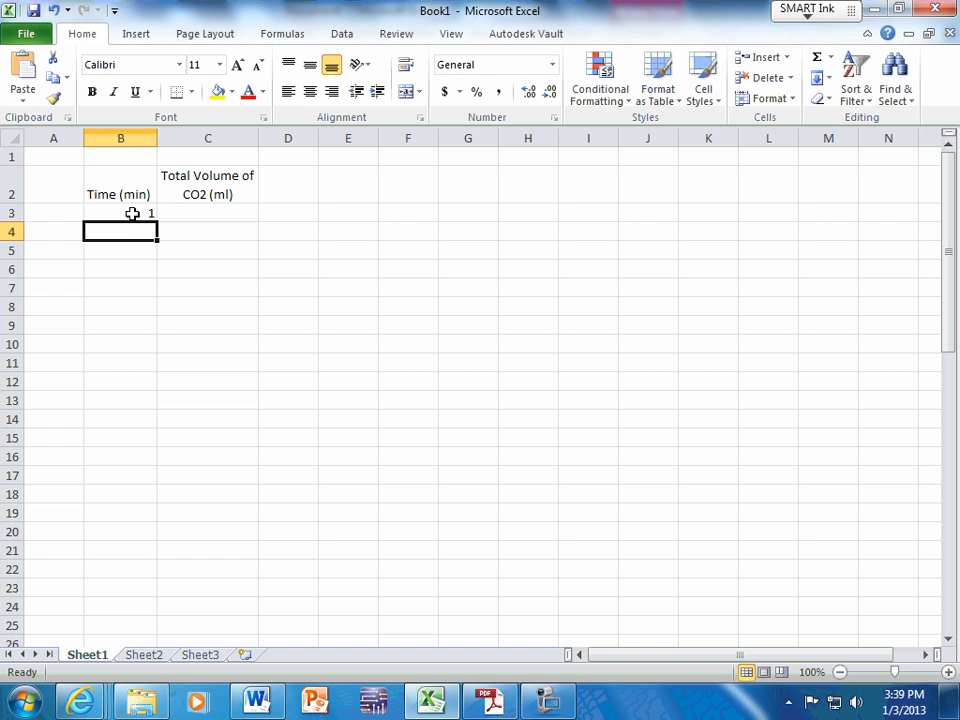
click(132, 213)
key(Delete)
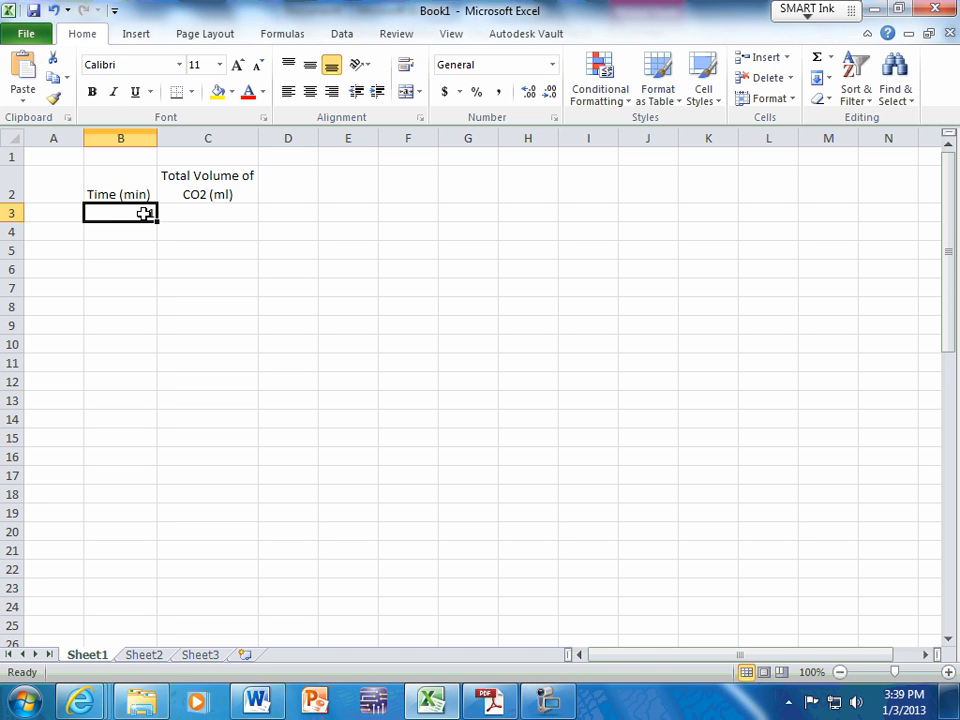
key(ctrl+z)
Step: Try filling the value in B3 down to B10 as plain copies, and undo the fill
drag(156, 220, 158, 345)
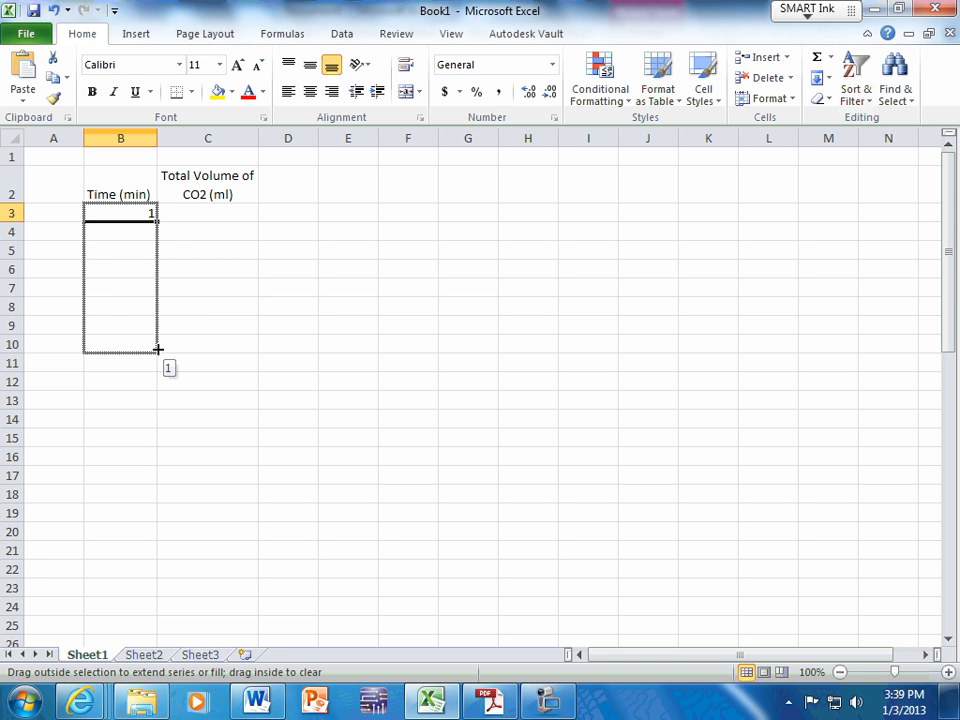
drag(158, 349, 158, 350)
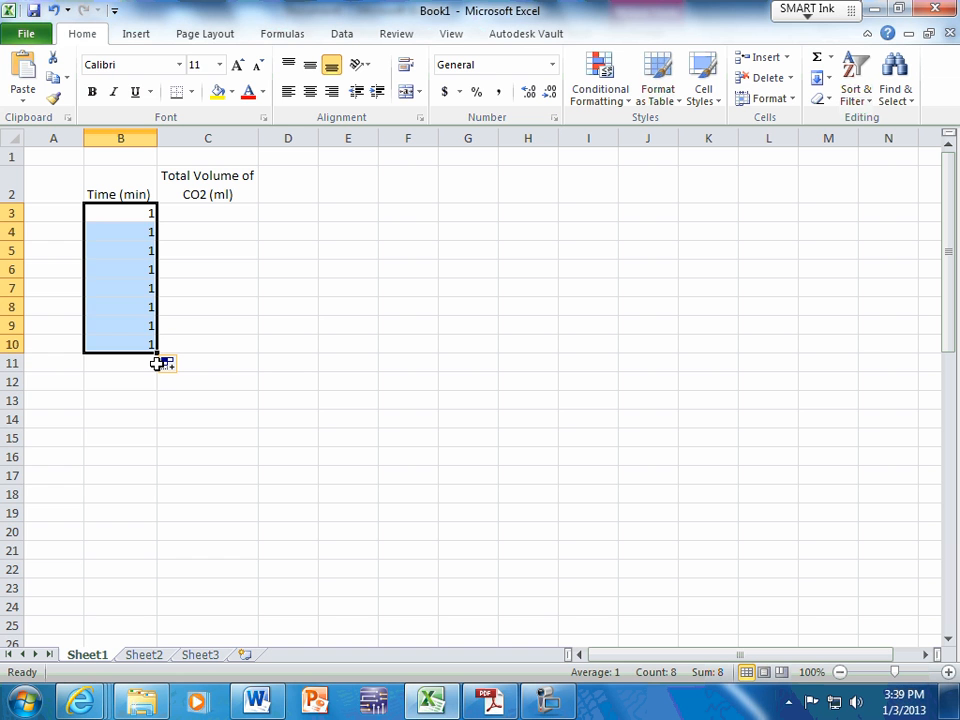
key(ctrl+z)
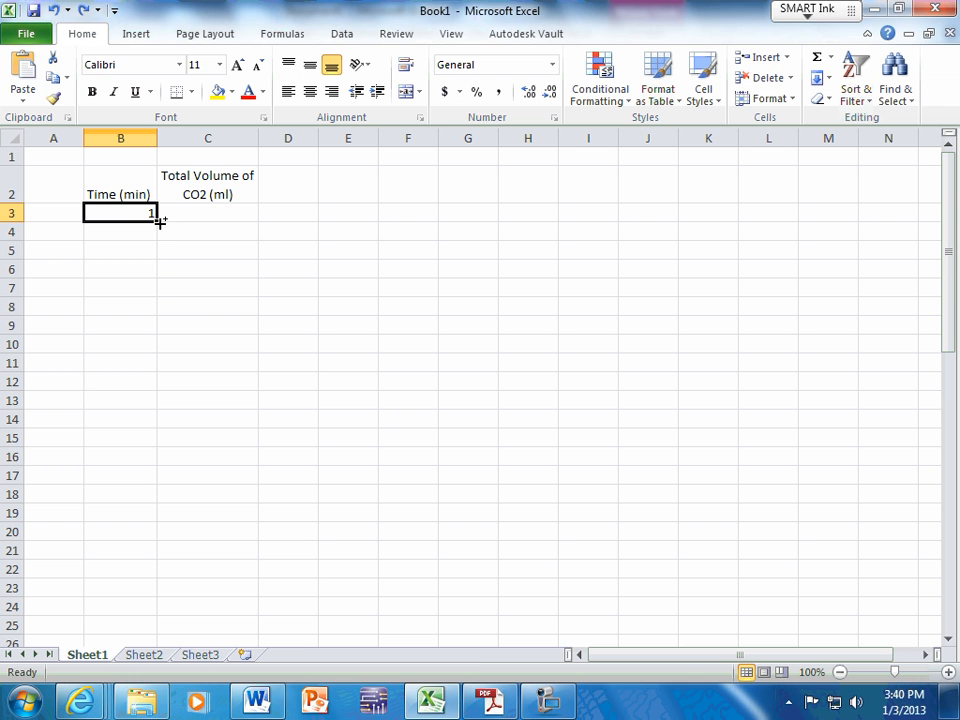
Step: Fill the Time (min) column from B3 down to B62 with a series from 1 to 60
drag(160, 222, 165, 628)
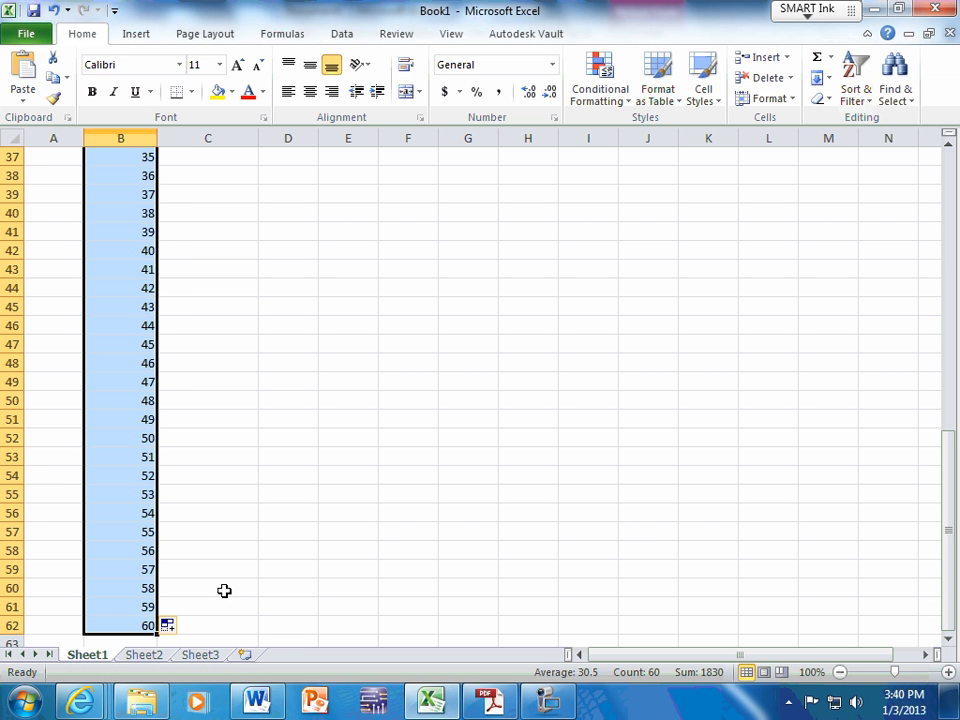
scroll(209, 572, up, 12)
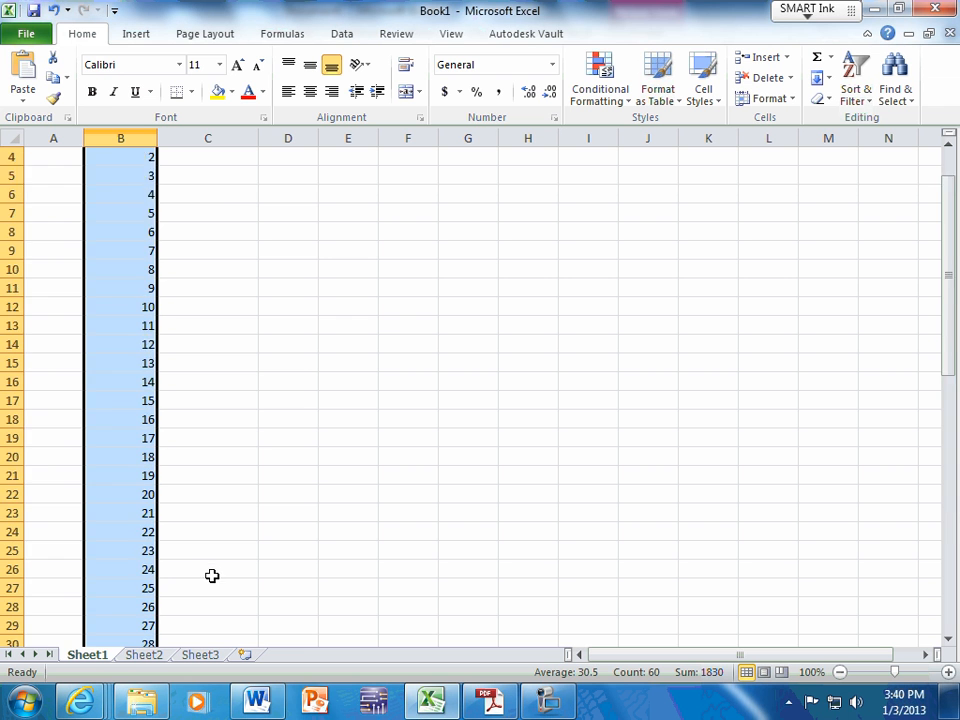
drag(205, 212, 209, 532)
Step: On Sheet2, look through the time and CO2 volume data and select the whole table B2:C62 including its headings
click(146, 657)
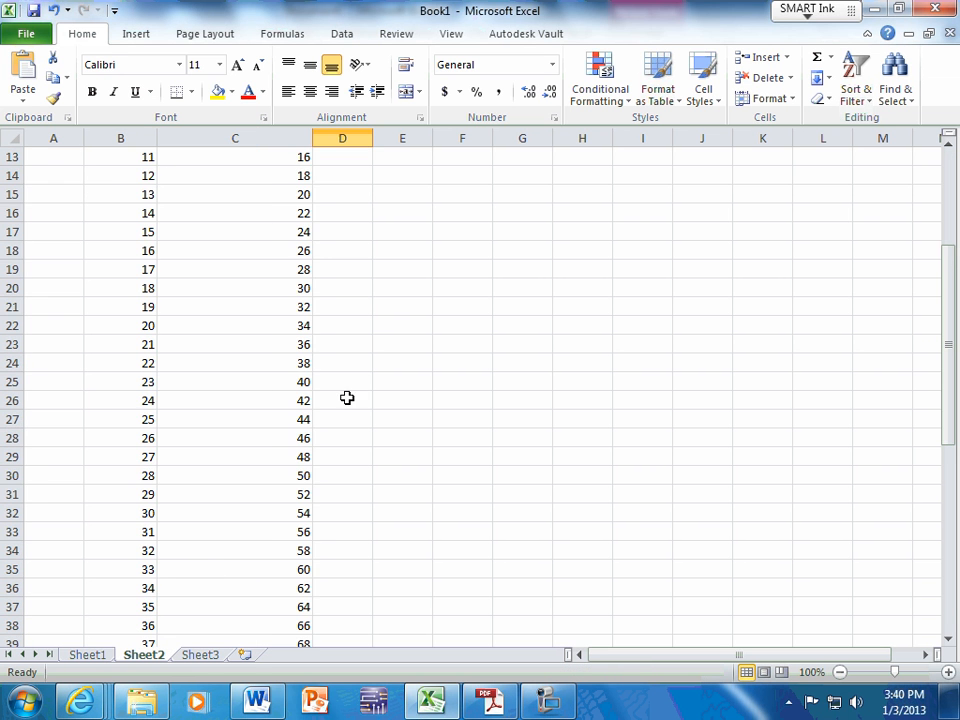
scroll(347, 396, up, 4)
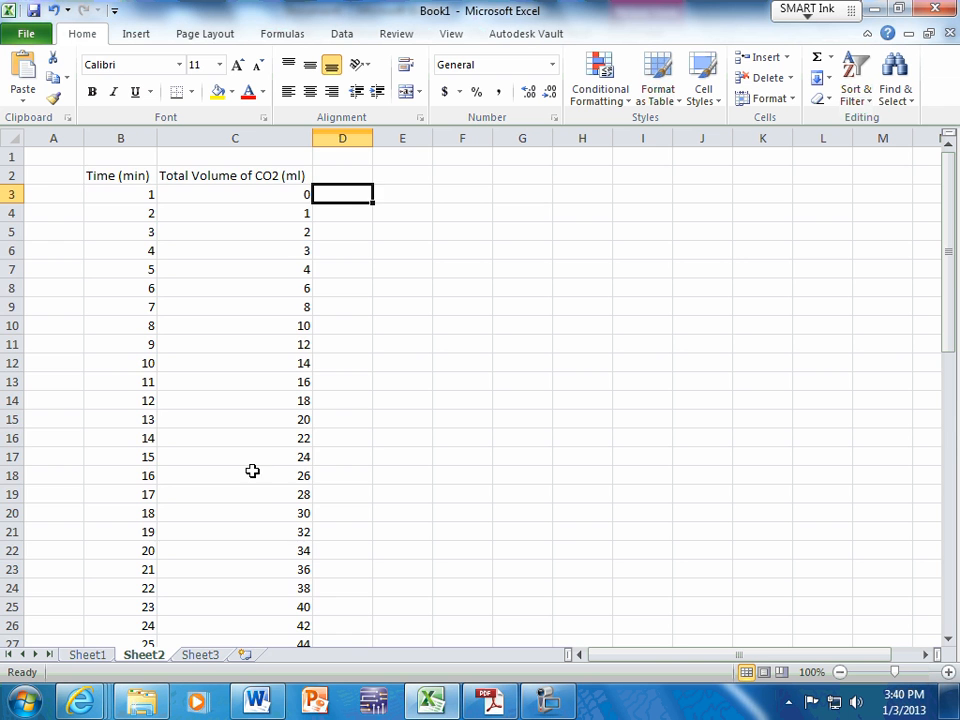
scroll(253, 469, down, 10)
scroll(268, 502, down, 6)
scroll(268, 482, up, 4)
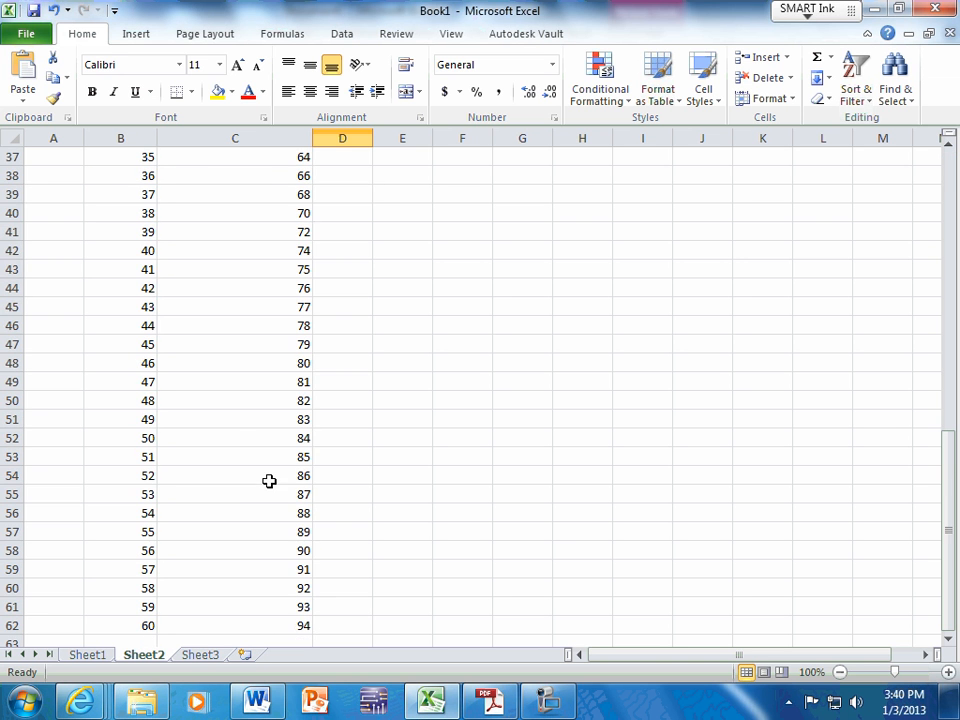
scroll(280, 475, up, 7)
scroll(285, 486, up, 5)
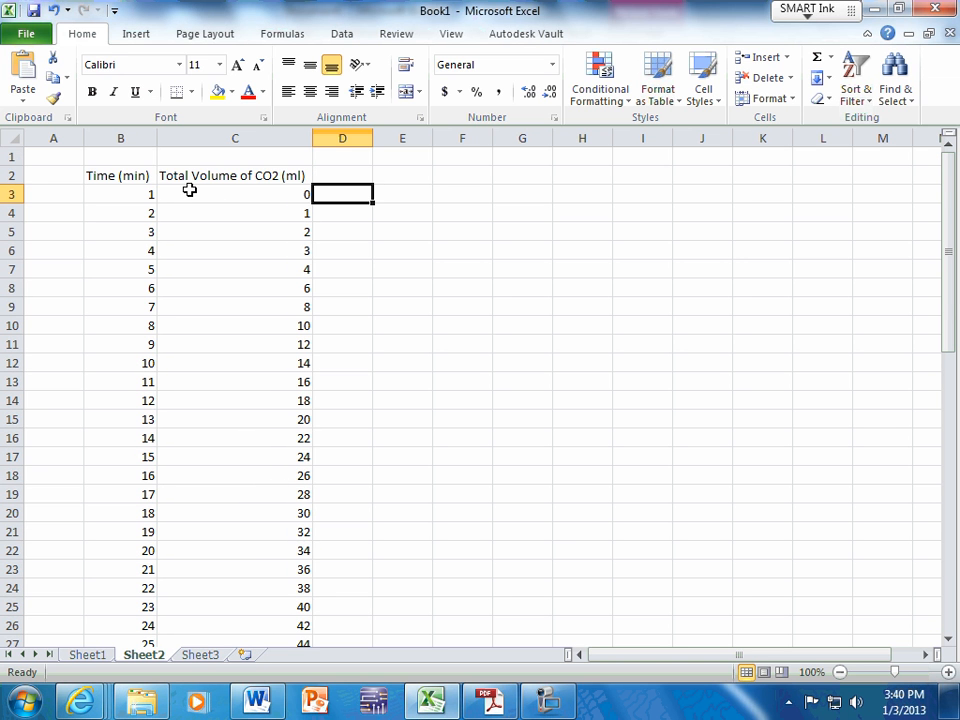
click(130, 176)
drag(130, 176, 229, 507)
scroll(229, 500, up, 6)
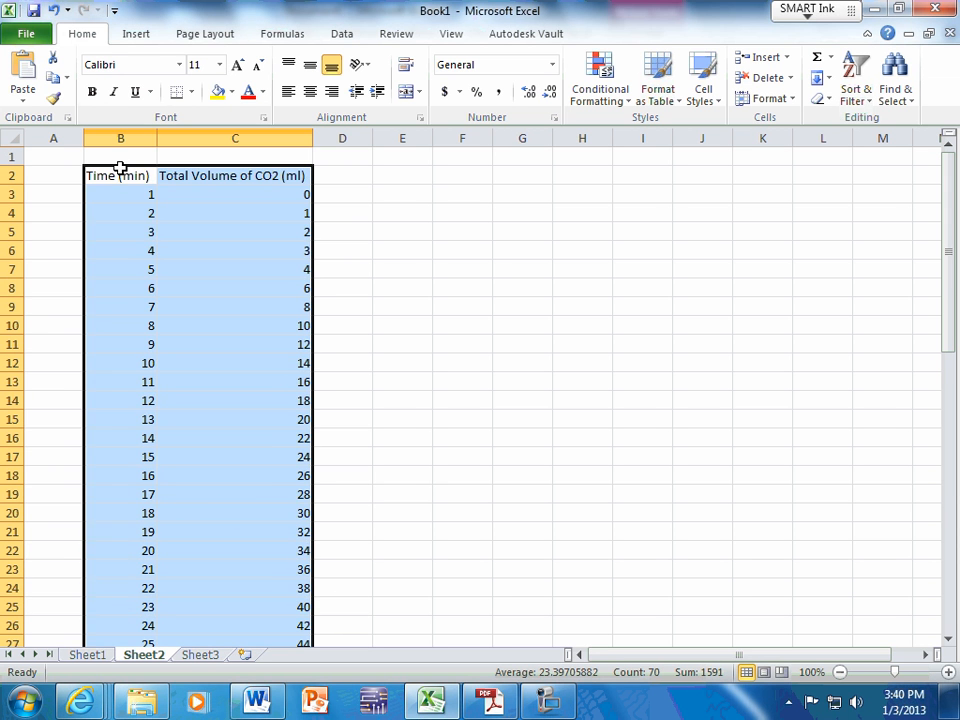
drag(92, 172, 249, 172)
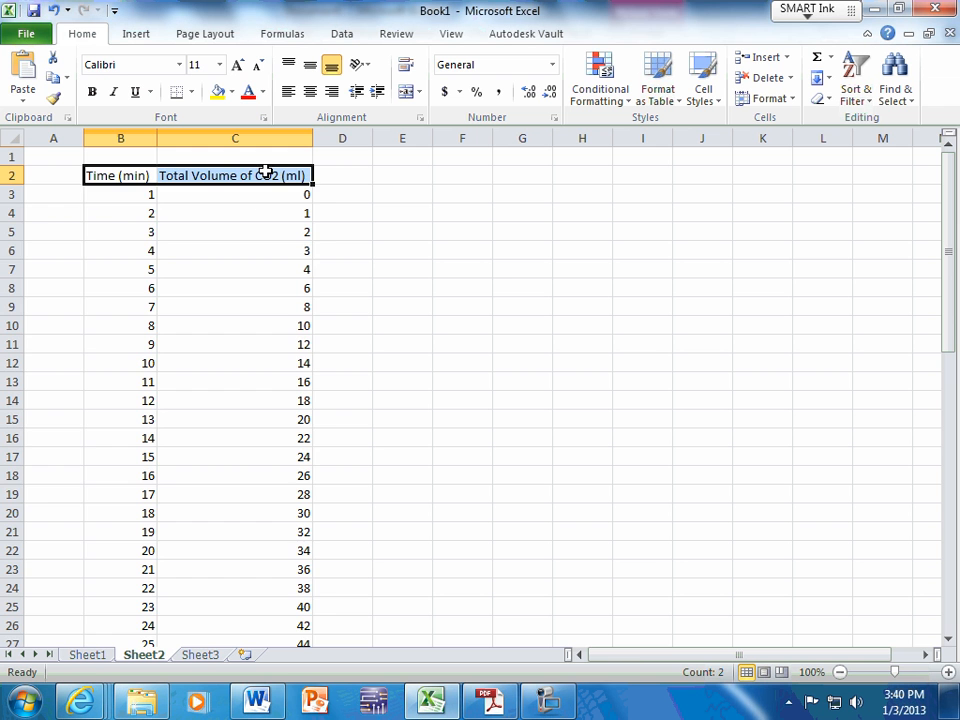
drag(265, 175, 257, 606)
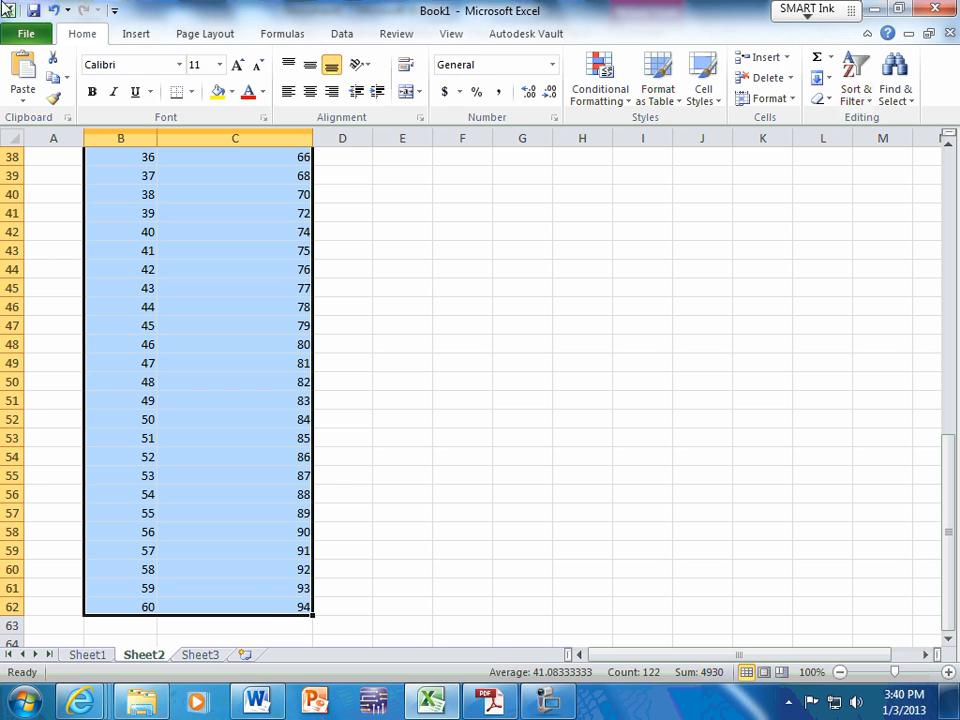
Step: Insert a plain 2-D line chart from the selected time and volume data, and delete that chart
click(136, 34)
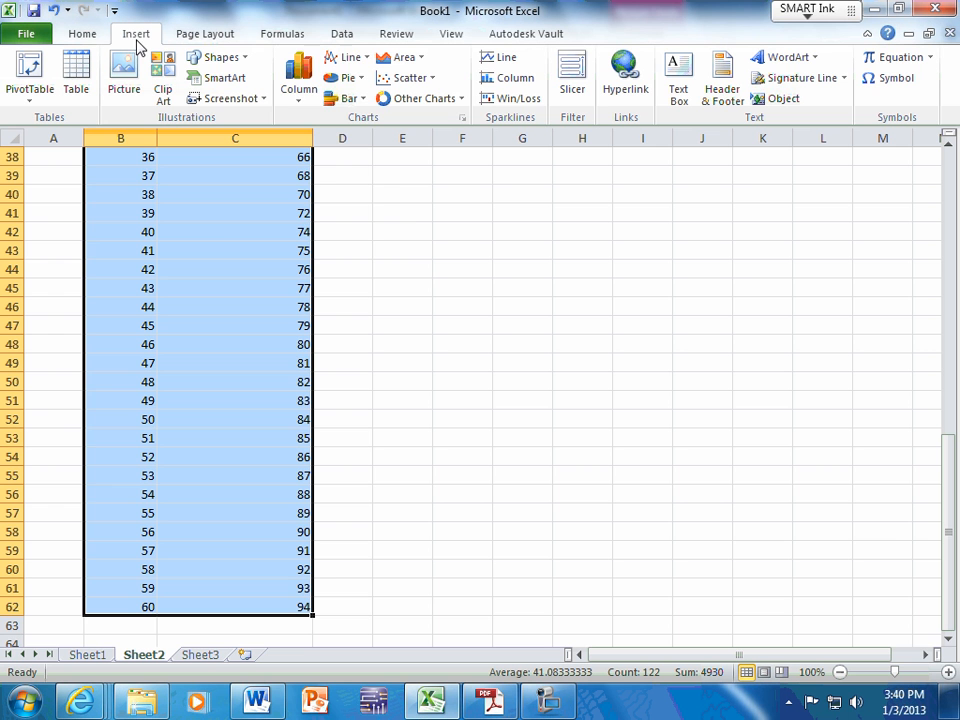
click(348, 60)
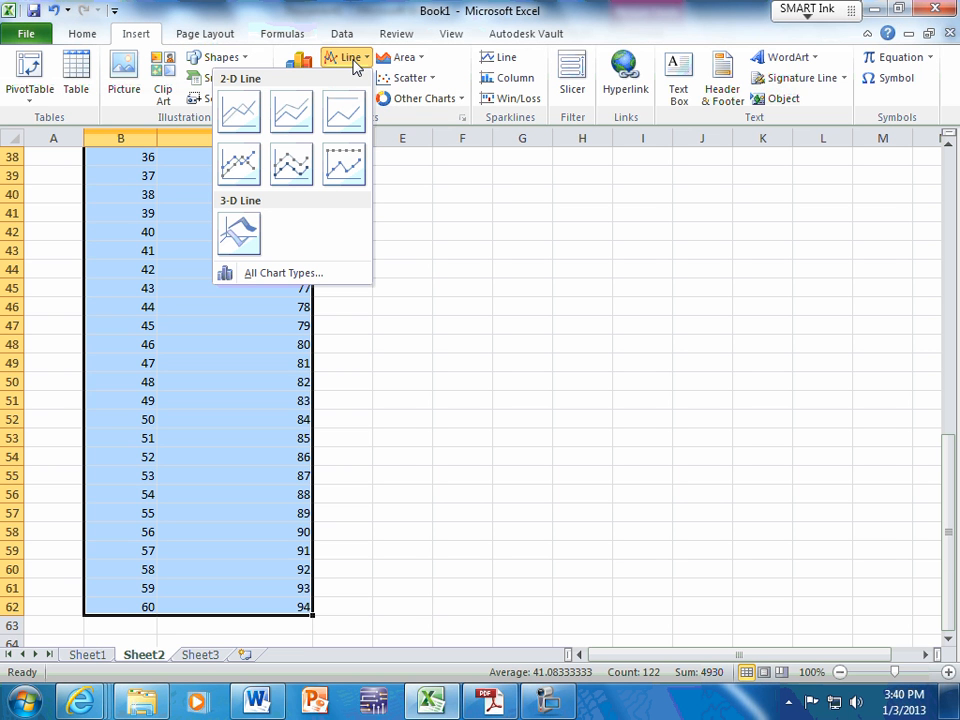
click(240, 118)
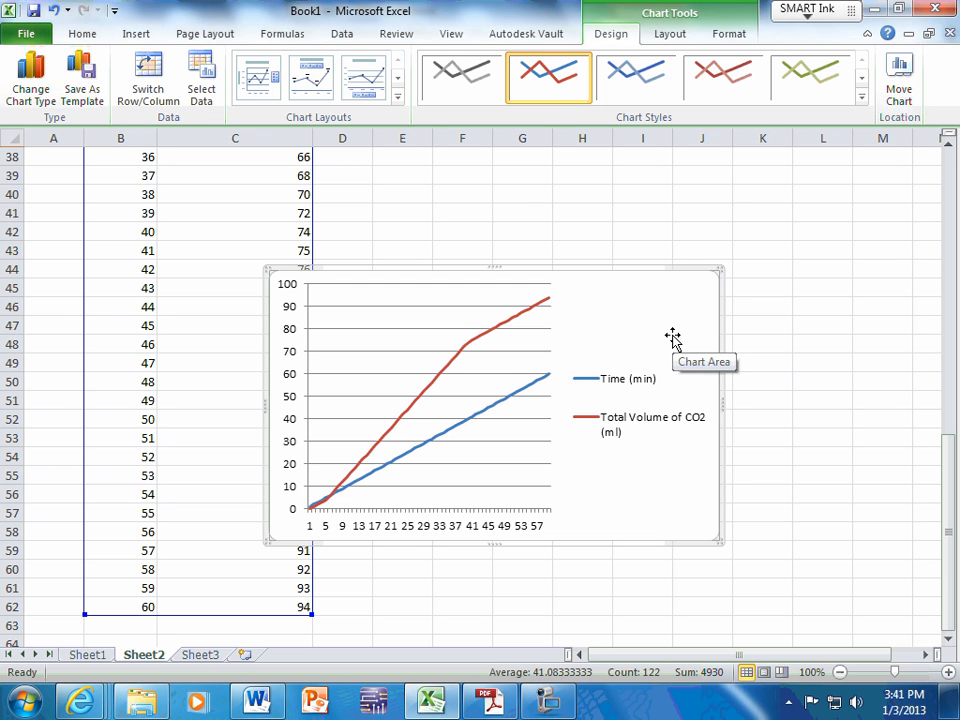
key(Delete)
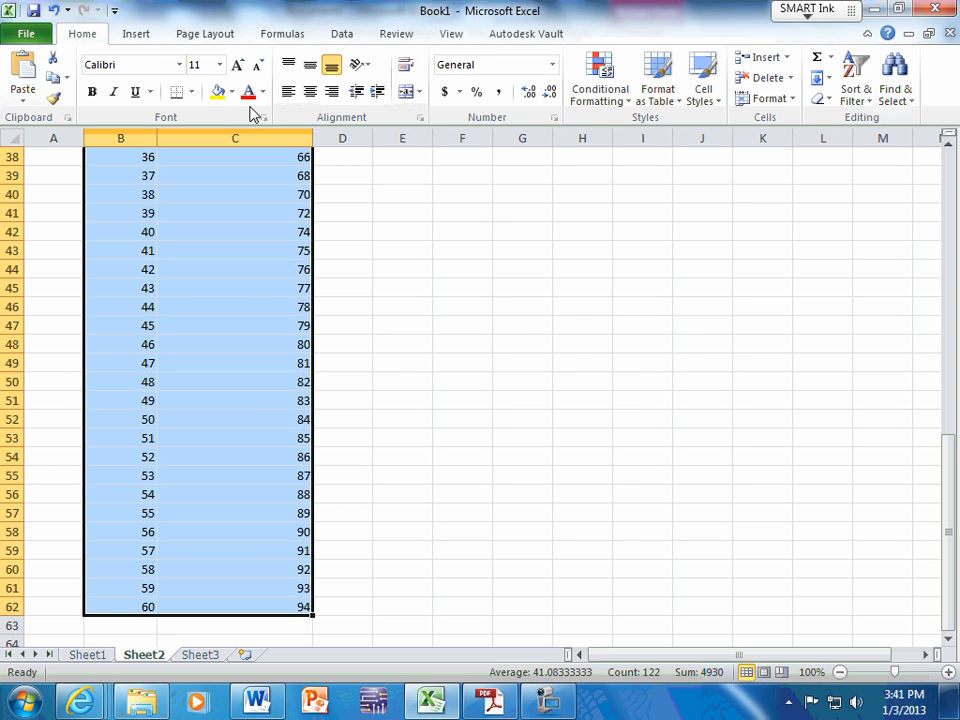
Step: Insert a scatter chart with straight lines and no markers from the selected time and CO2 table, and delete its legend
click(135, 33)
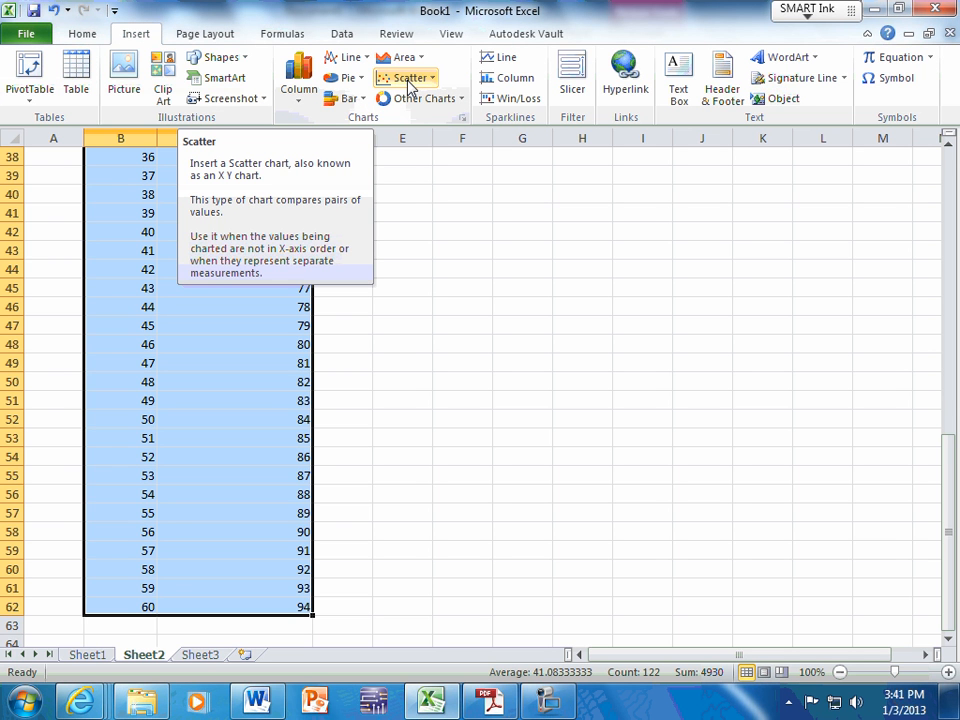
scroll(407, 360, up, 12)
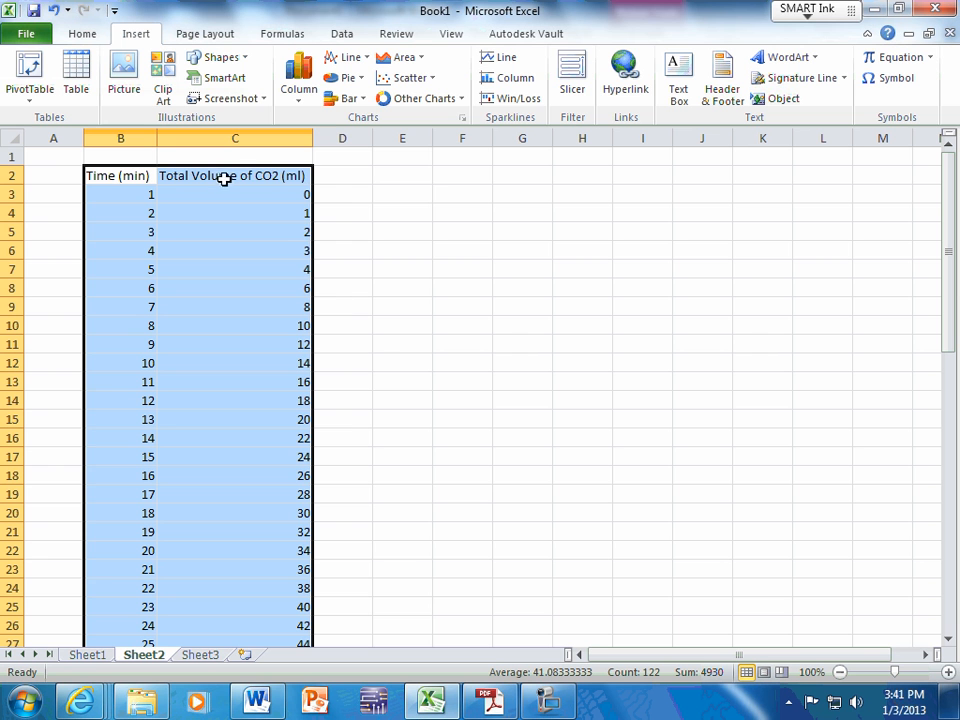
click(402, 80)
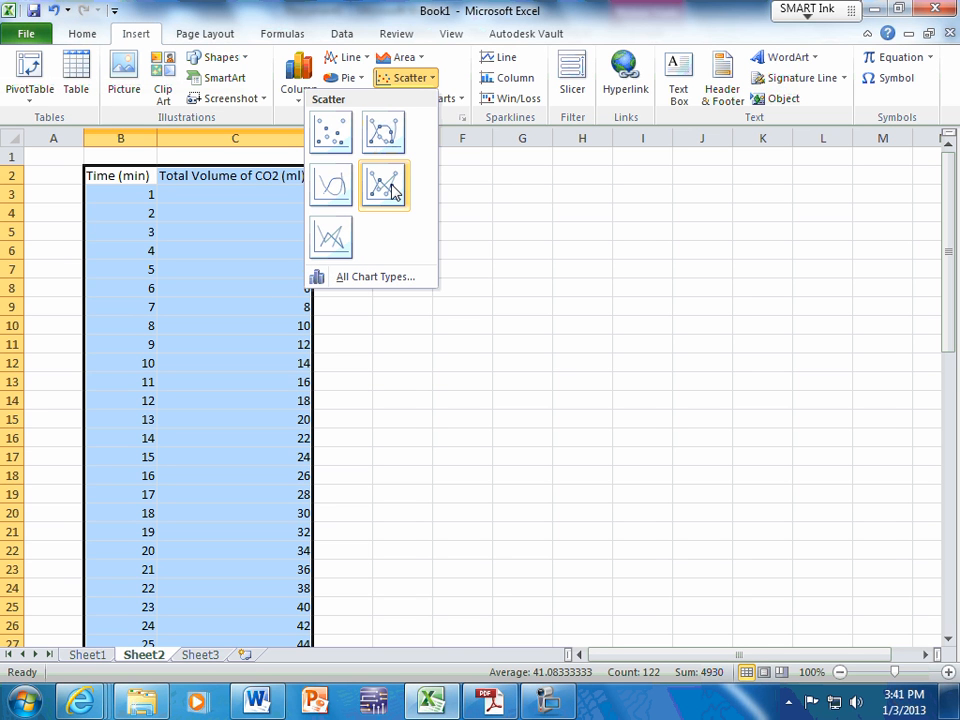
click(330, 240)
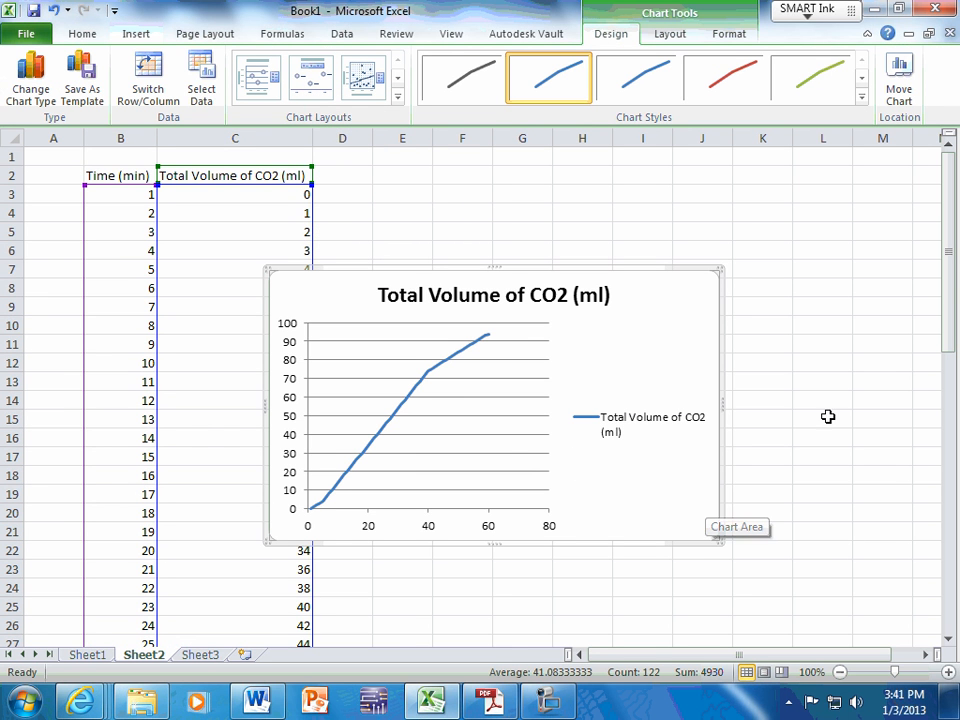
click(625, 422)
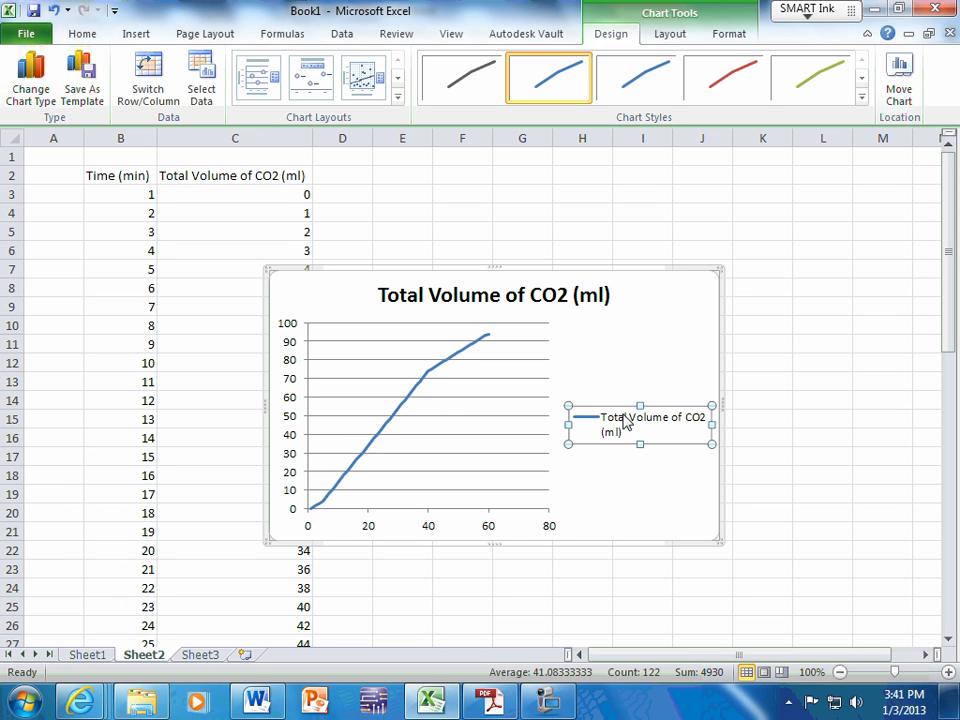
key(Delete)
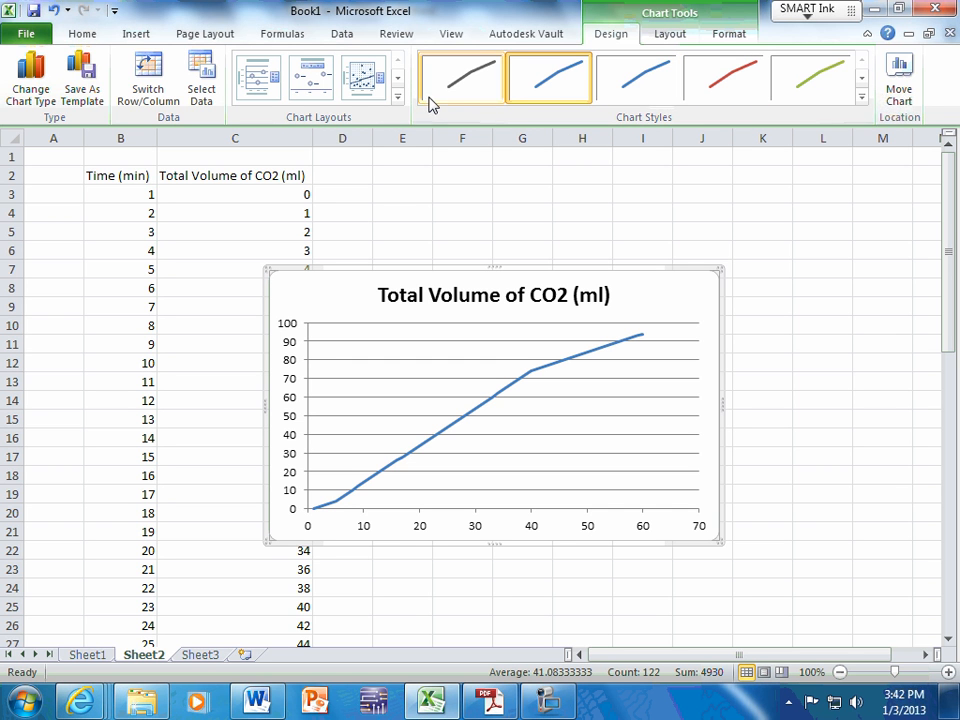
Step: Delete the chart title and add a title back above the chart
click(672, 38)
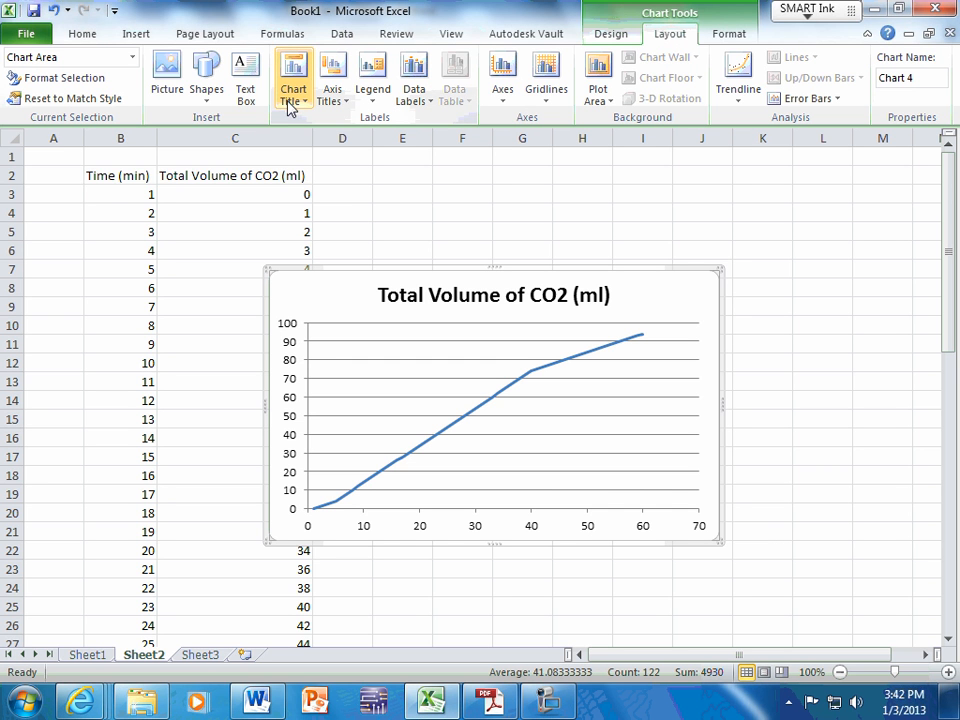
click(490, 300)
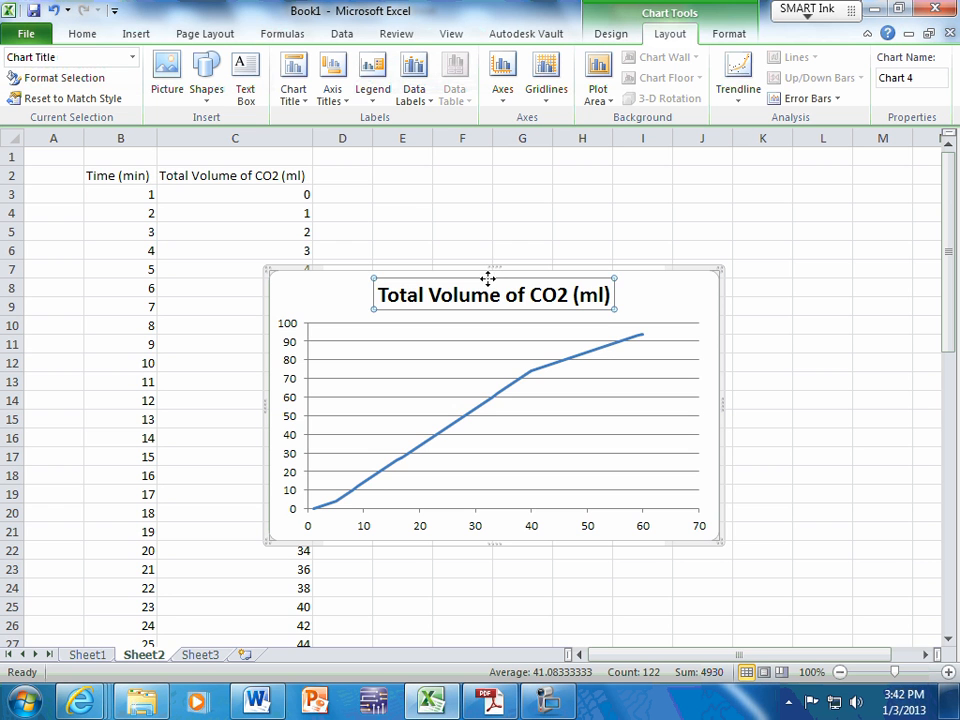
key(Delete)
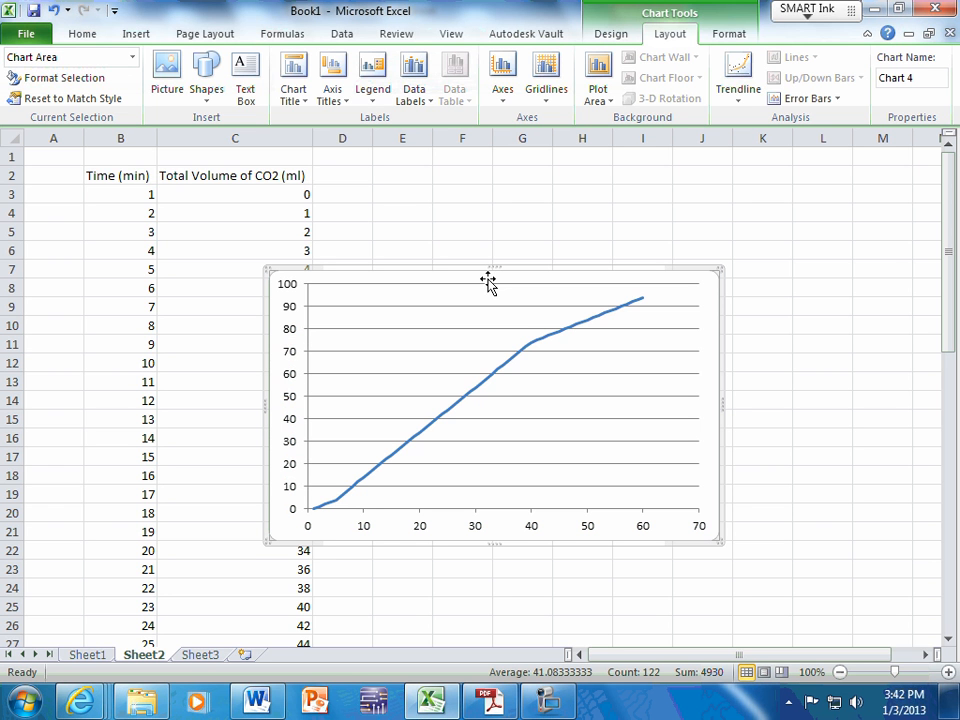
click(293, 88)
click(230, 212)
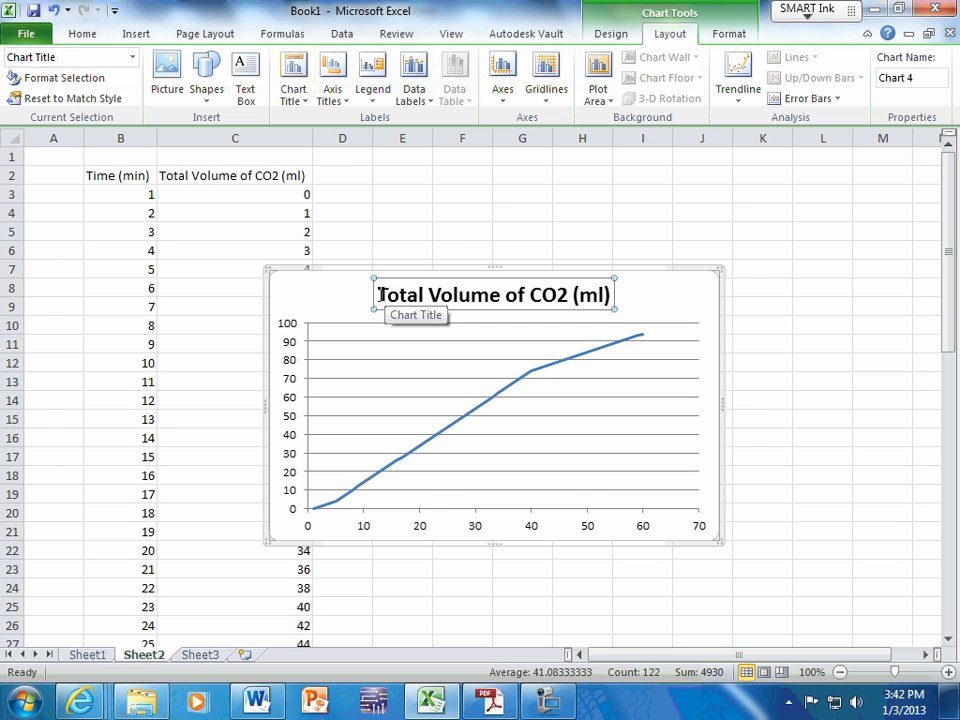
Step: Replace the chart title text with "Yeast Respiration Experiment"
drag(379, 294, 617, 302)
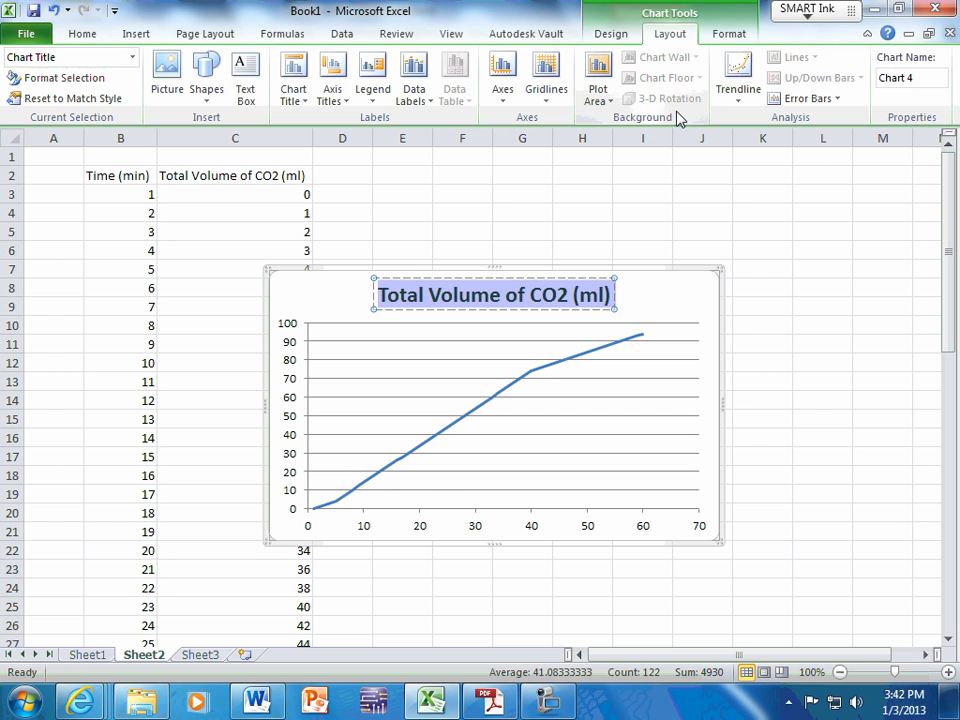
text(Yeast )
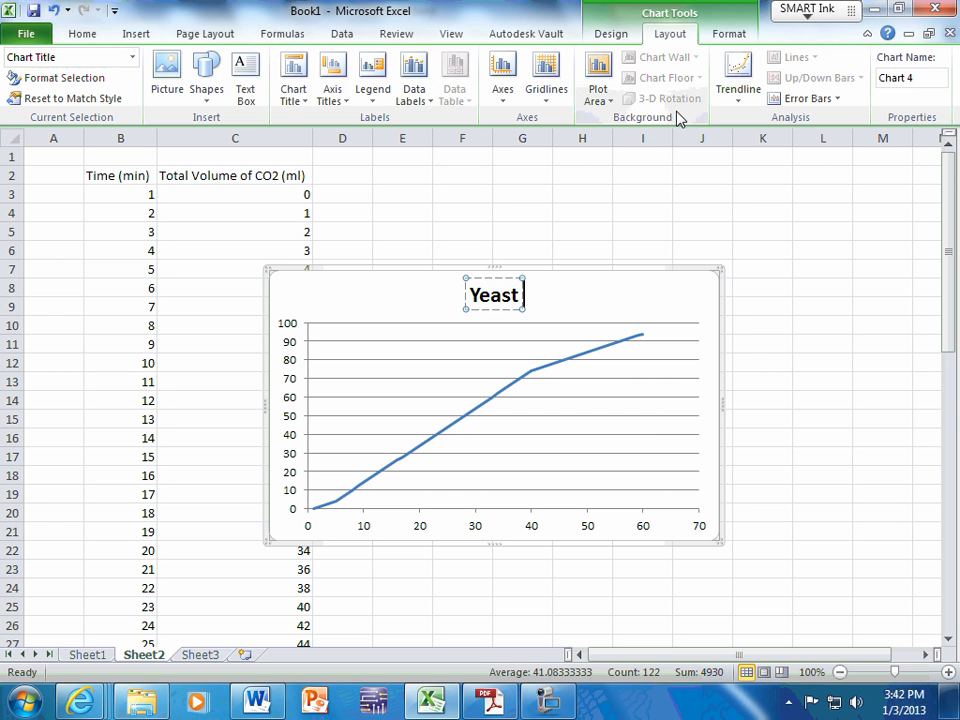
text(Respir)
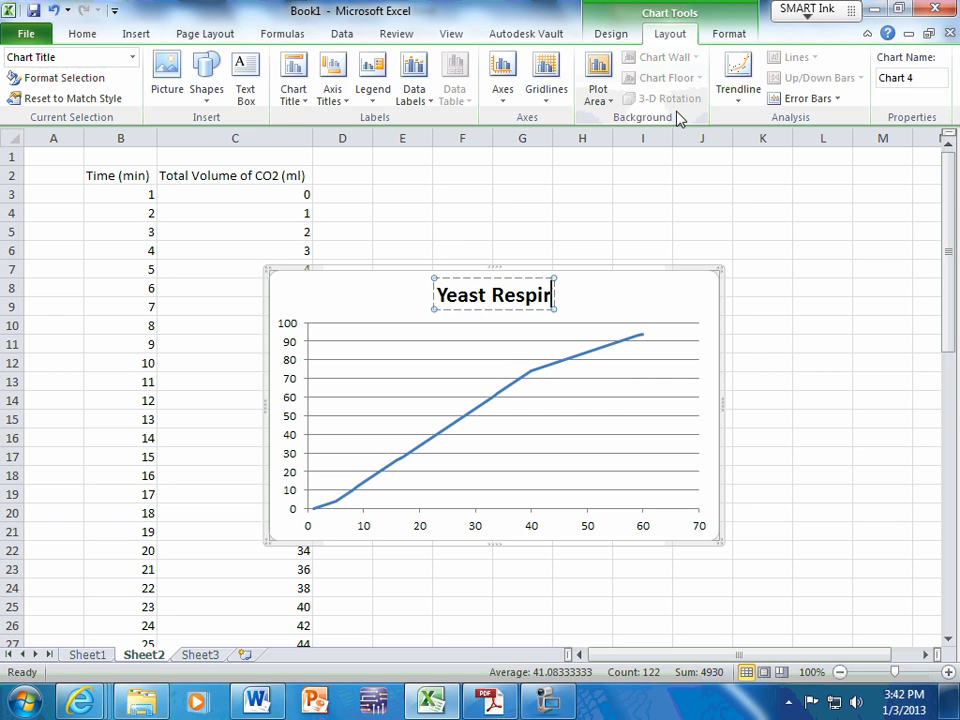
text(ation Experi)
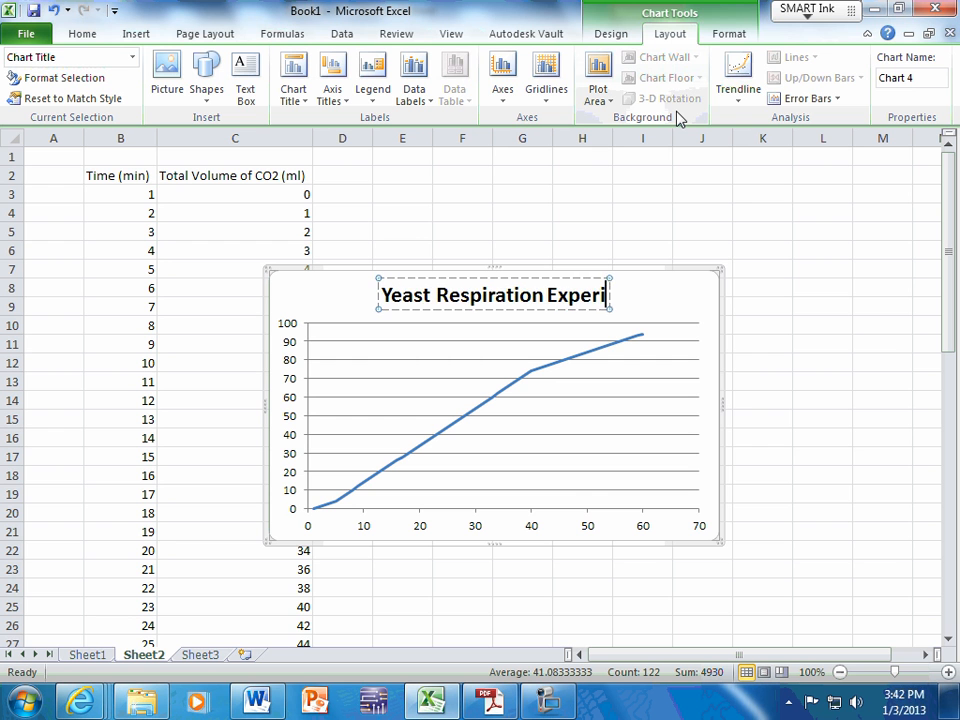
text(ment)
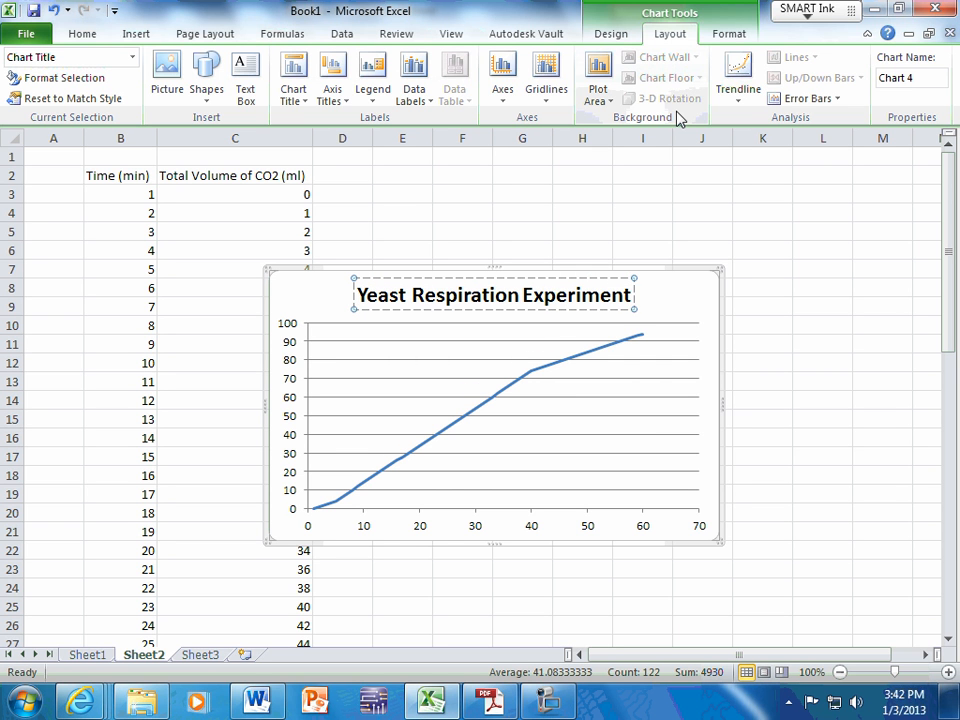
click(325, 305)
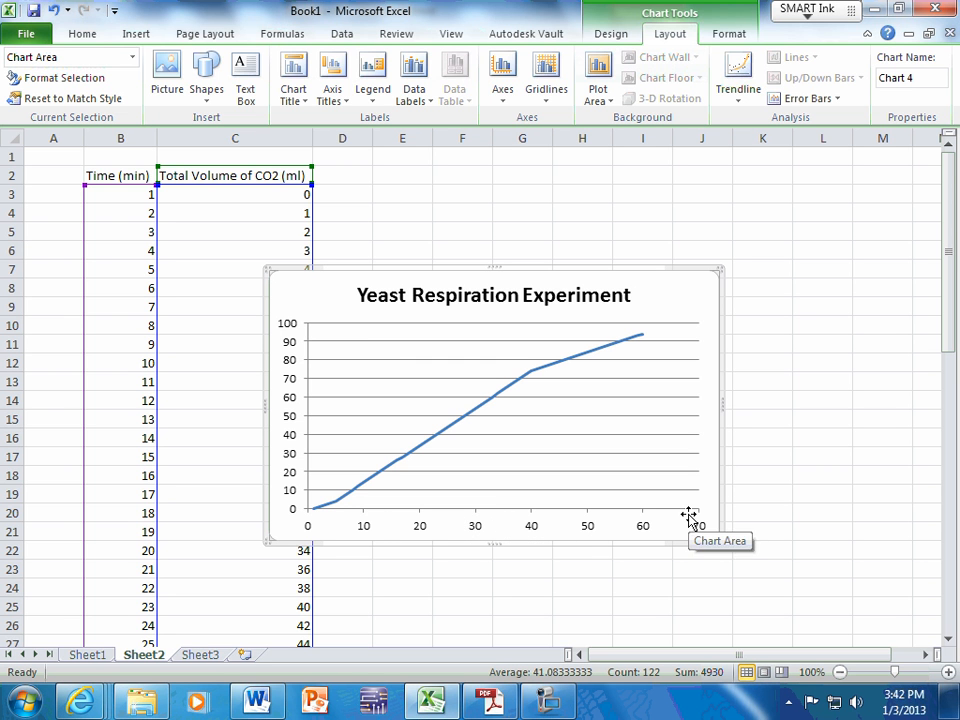
Step: Add a primary horizontal axis title below the axis reading "Time (min)"
click(332, 92)
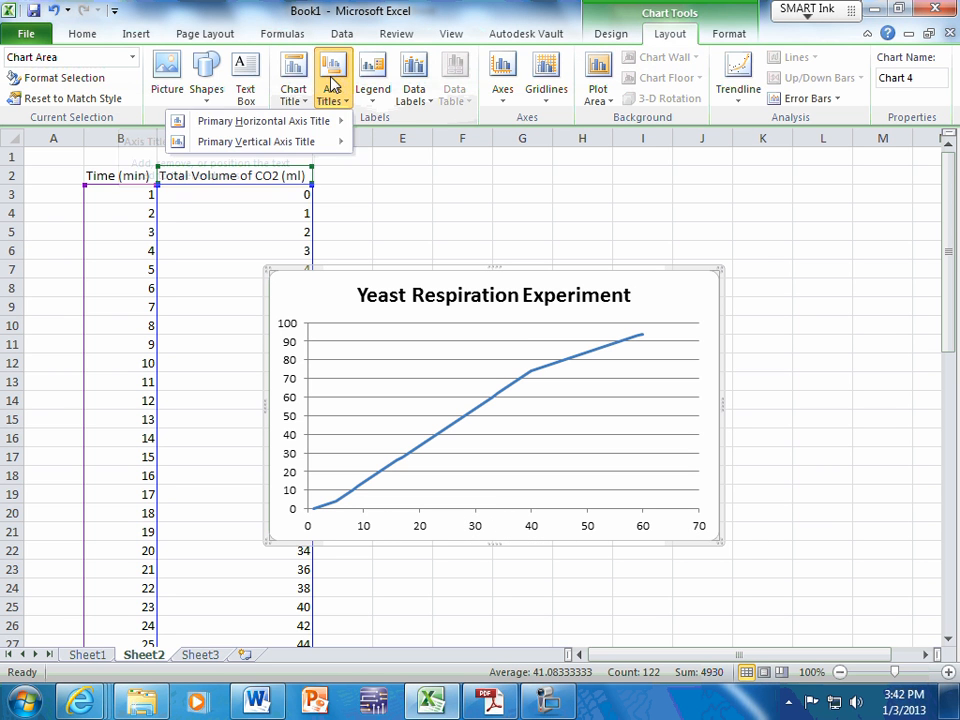
mouse_move(243, 125)
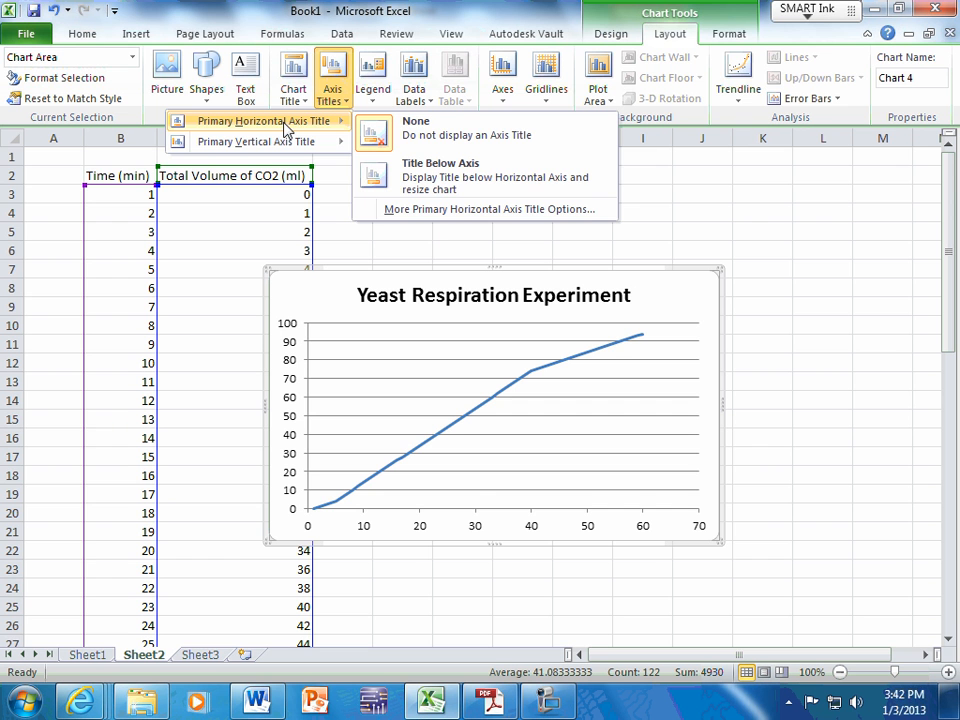
click(430, 183)
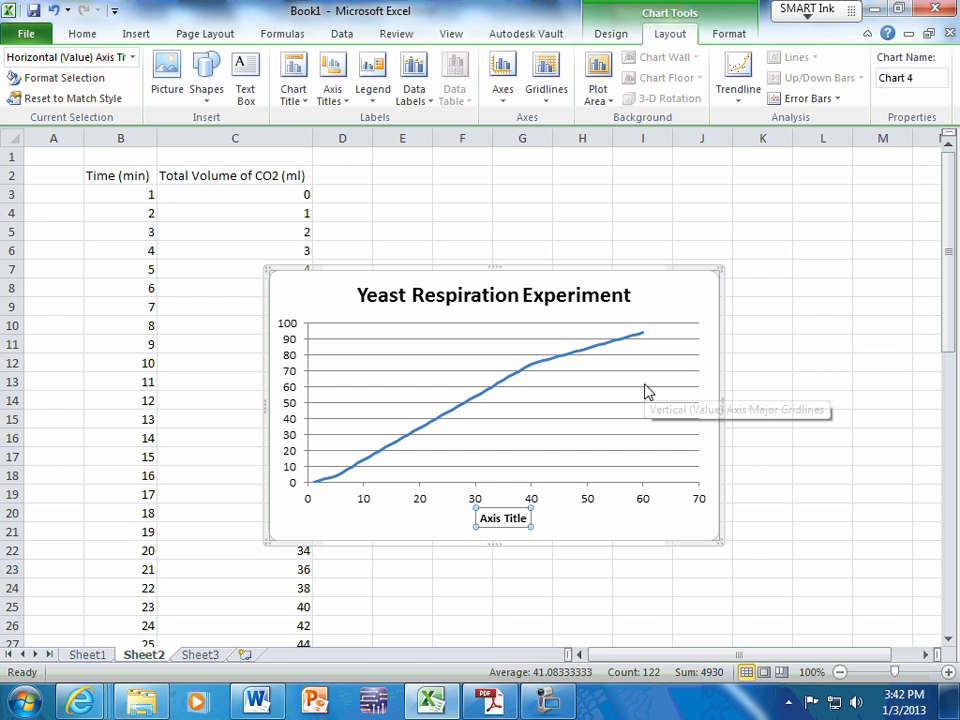
text(T)
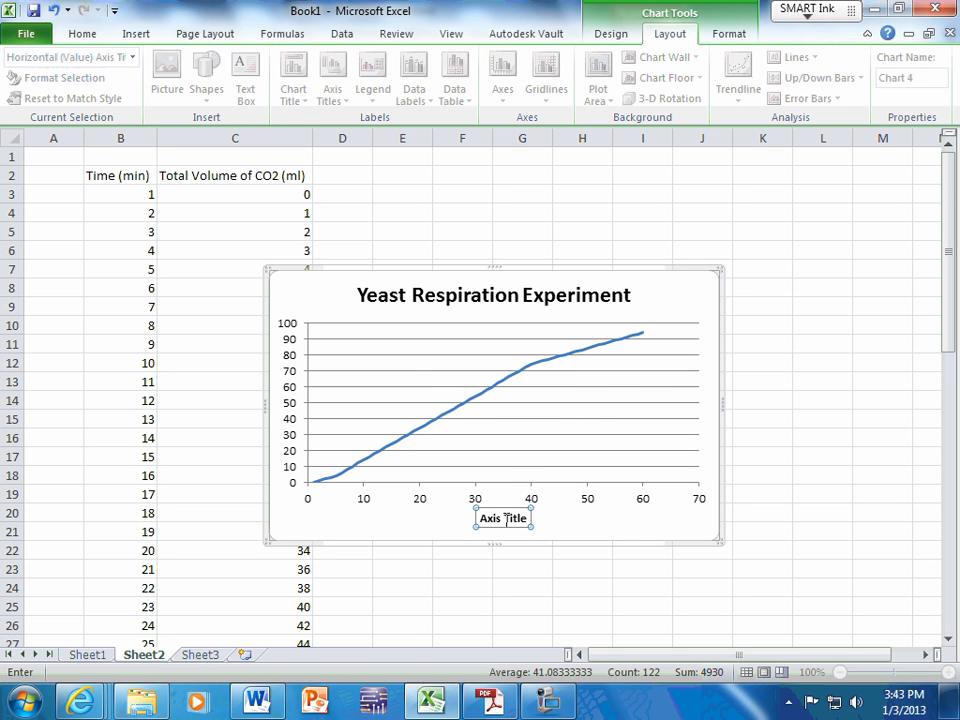
click(483, 518)
drag(483, 518, 542, 521)
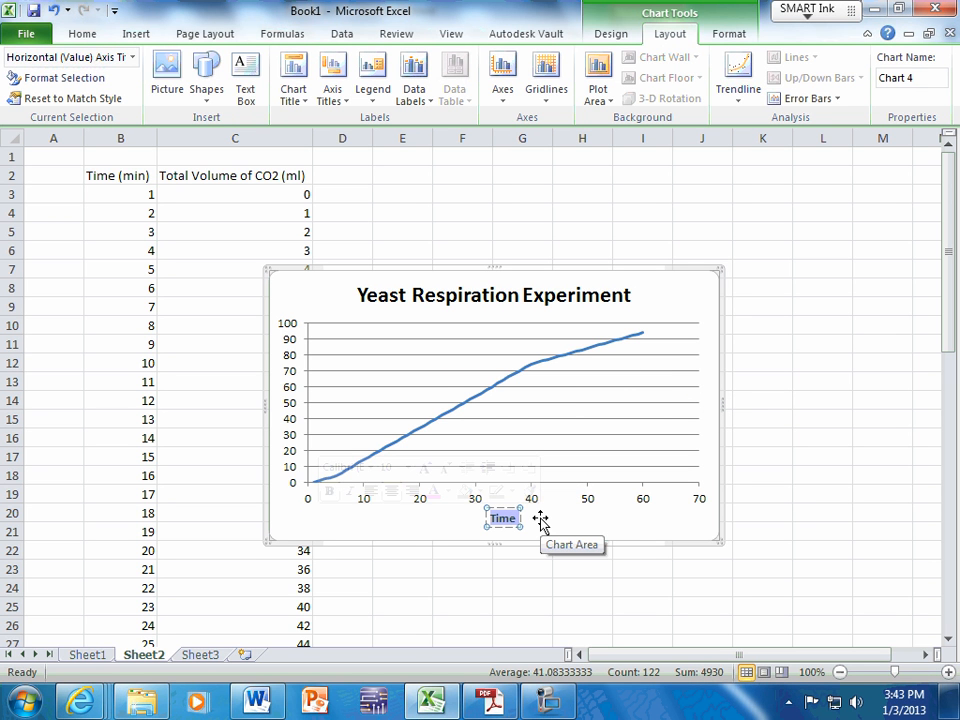
text(Time)
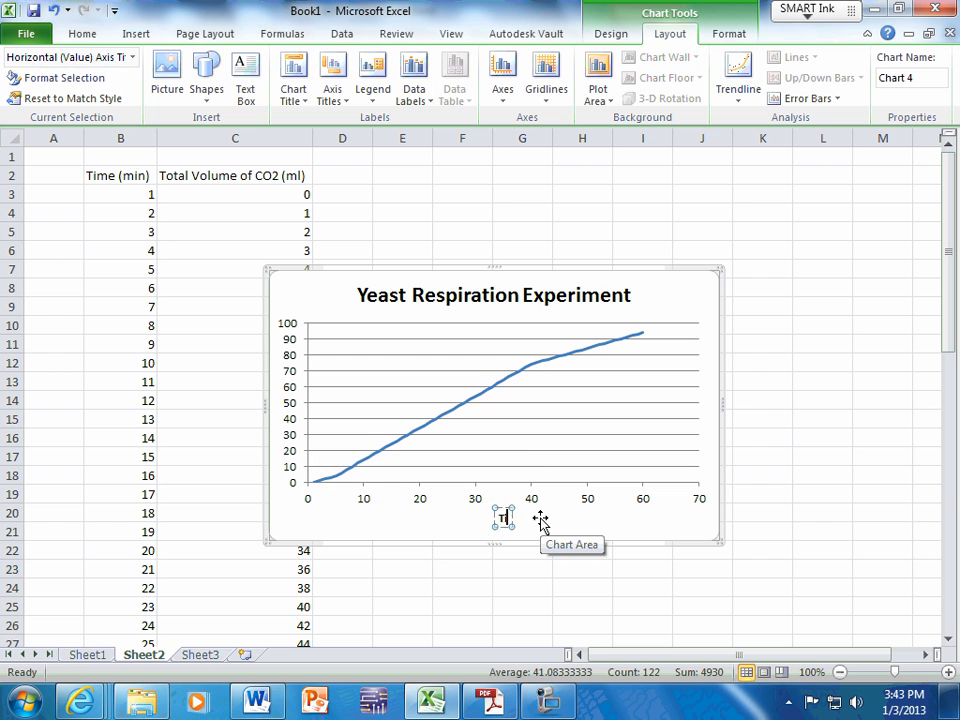
text( (min))
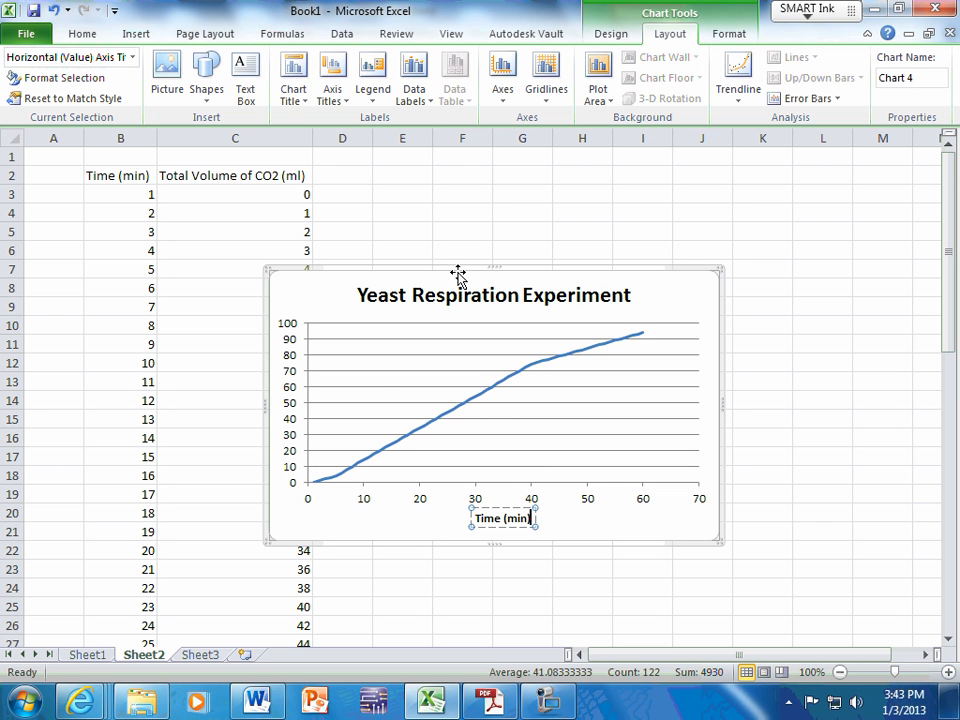
Step: Add a rotated primary vertical axis title reading "CO2 Volume (ml)"
click(331, 85)
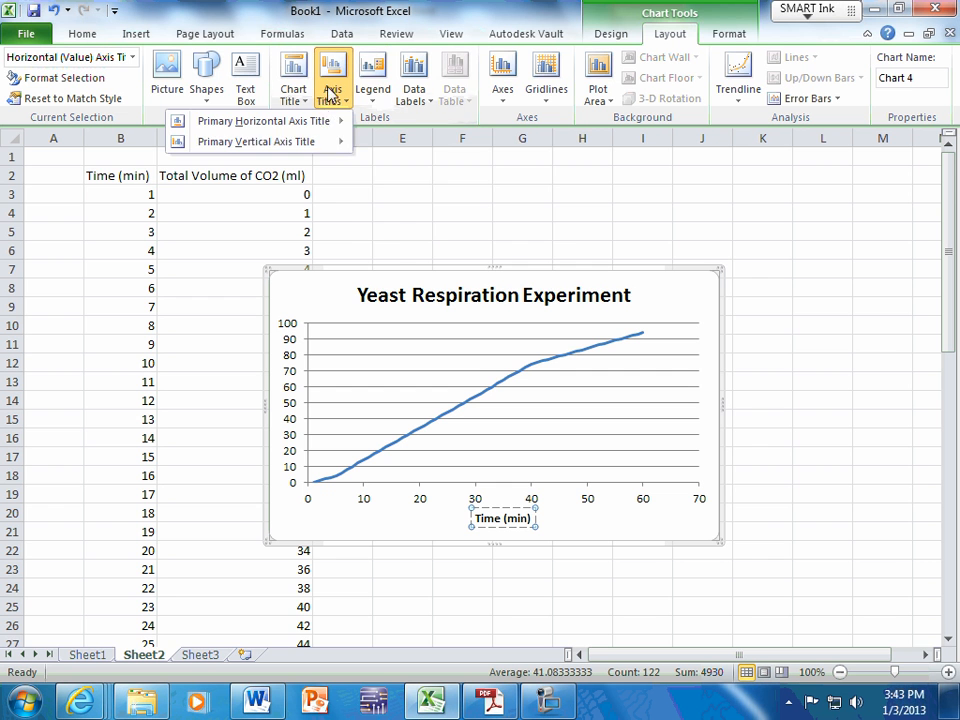
mouse_move(265, 141)
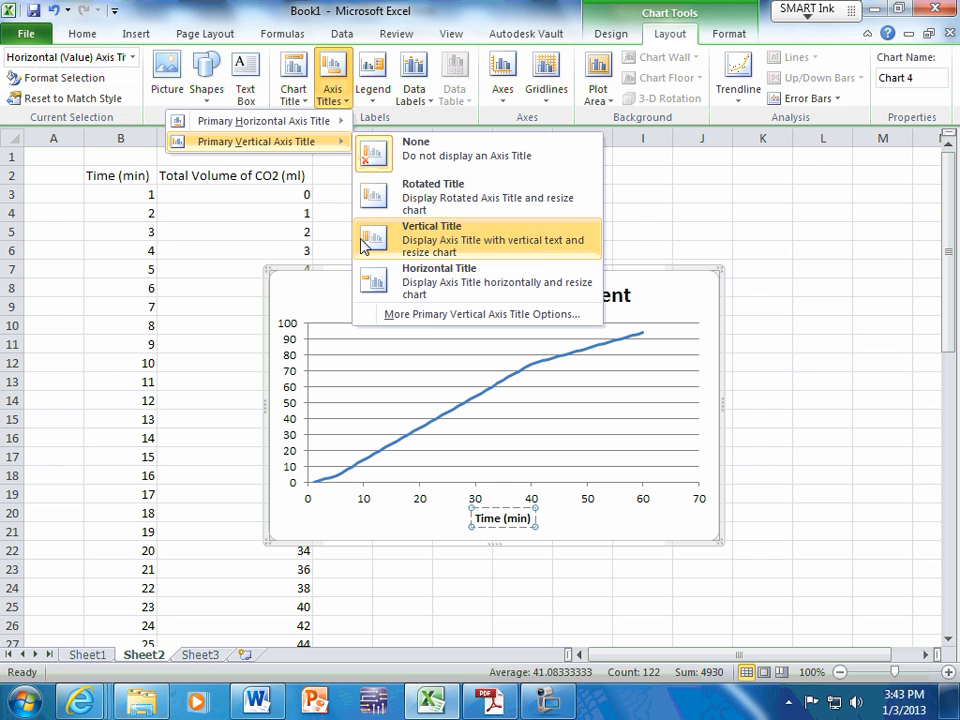
click(418, 197)
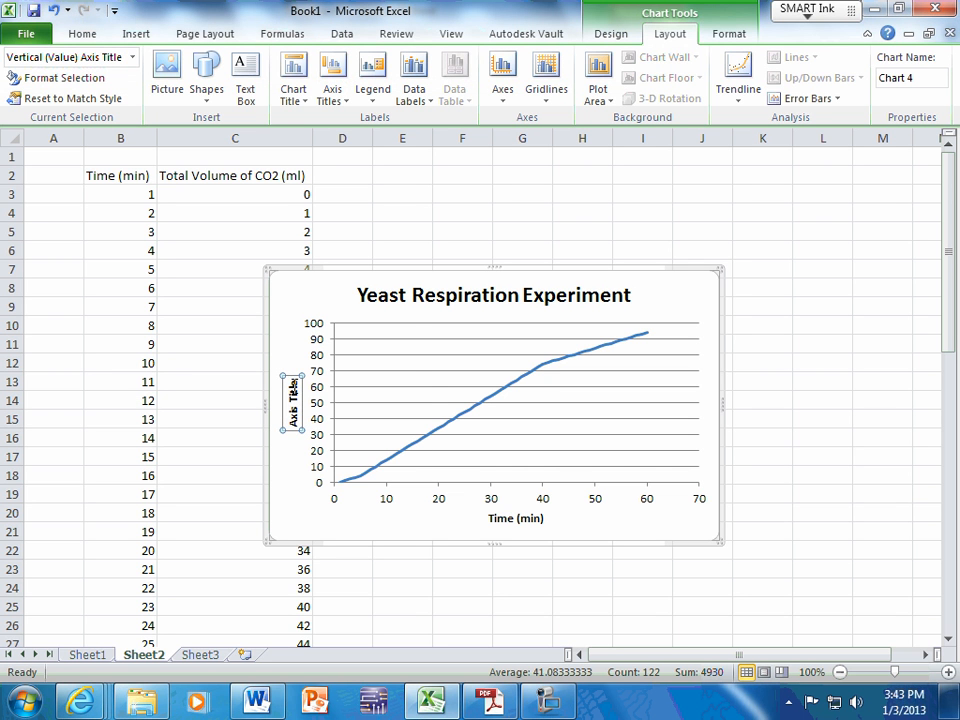
drag(293, 380, 299, 423)
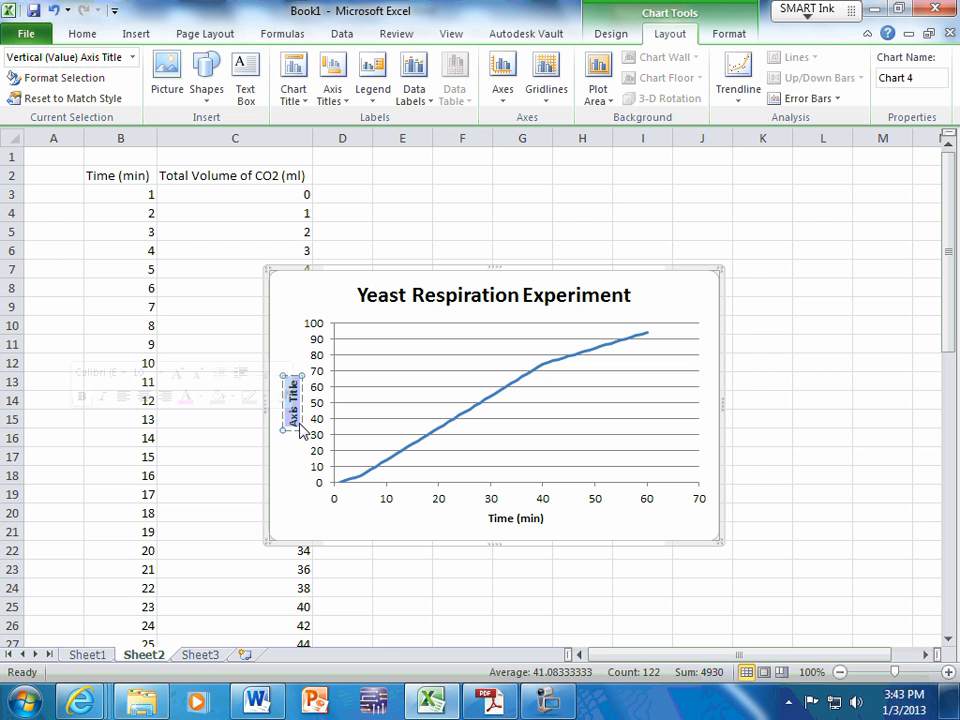
text(co)
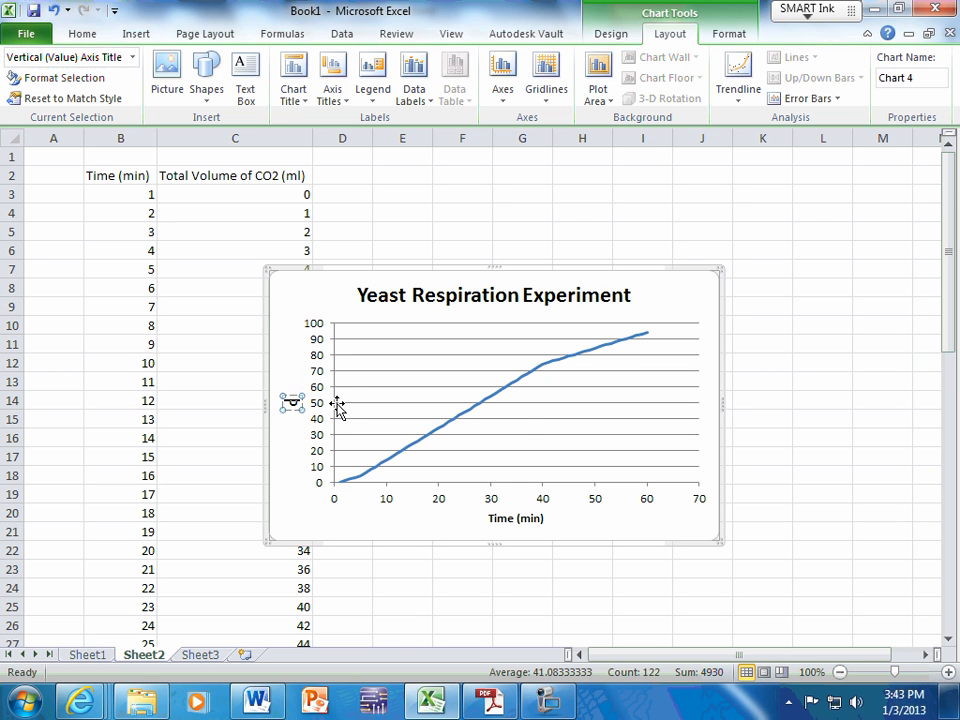
text(2 V)
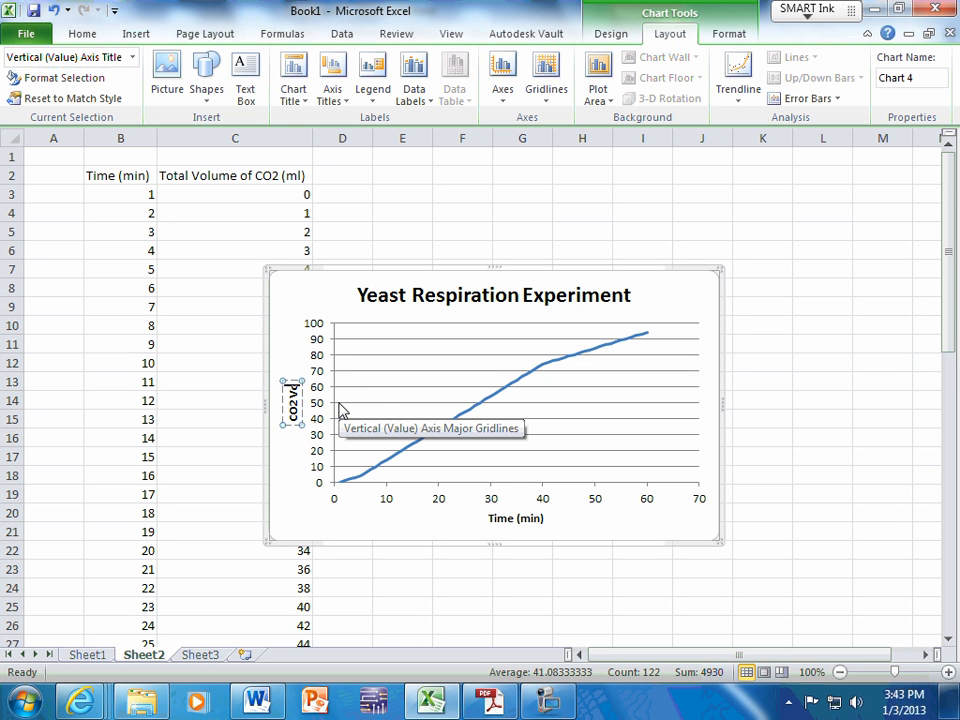
text(olume)
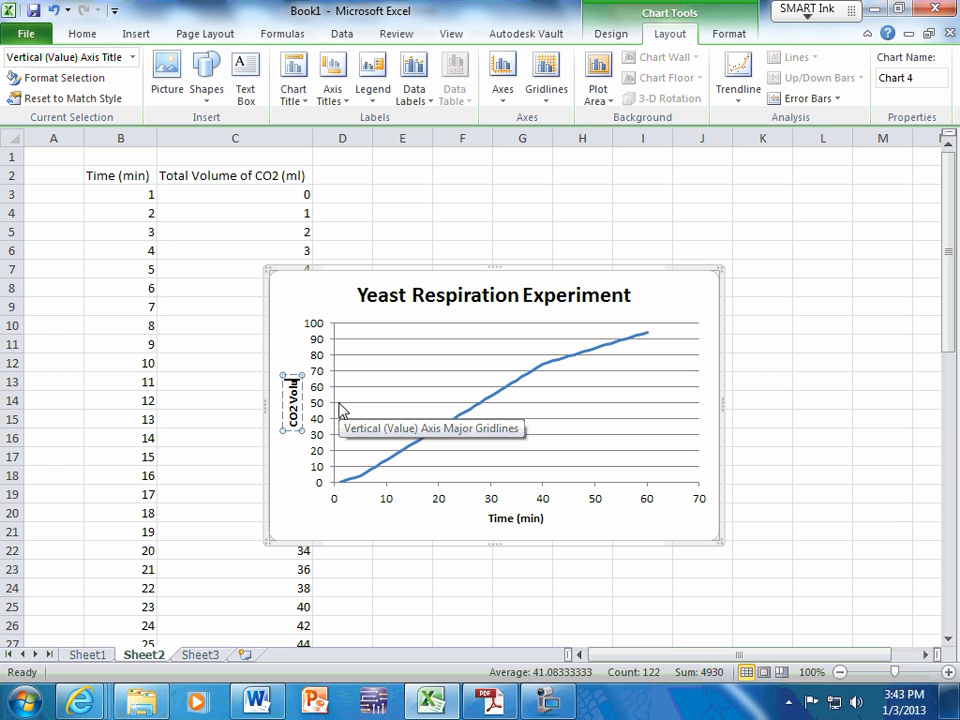
text( (ml))
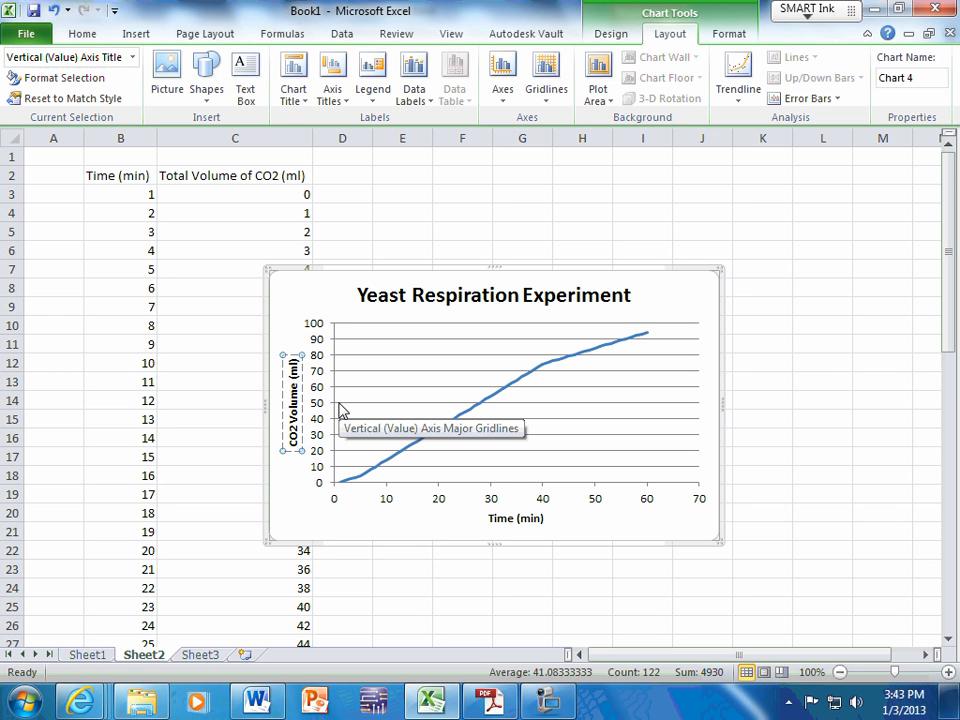
click(318, 524)
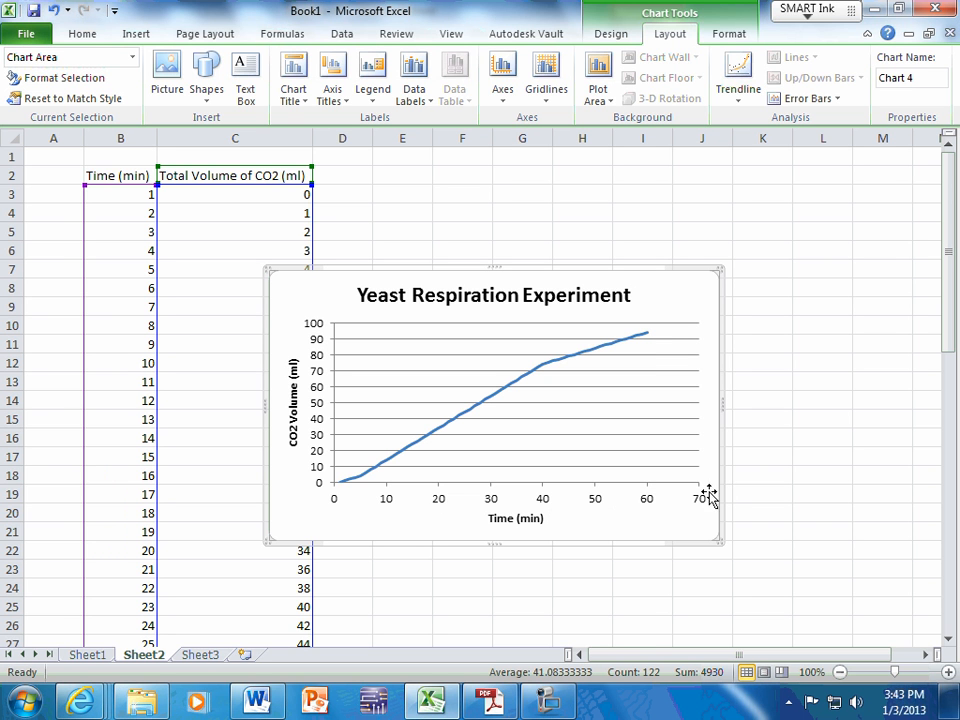
click(621, 490)
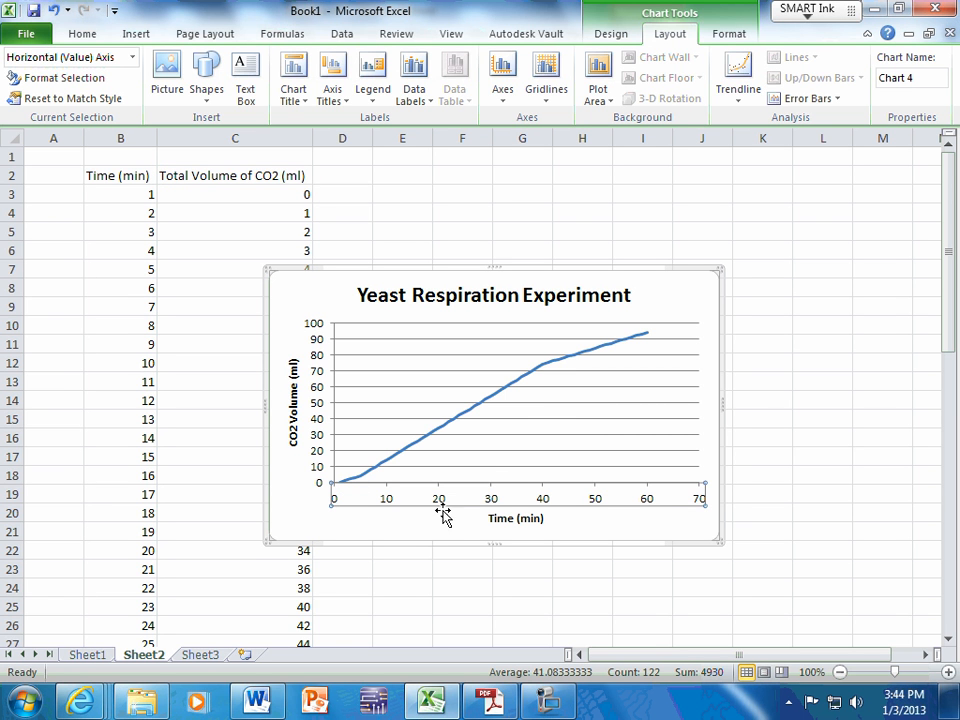
right_click(613, 500)
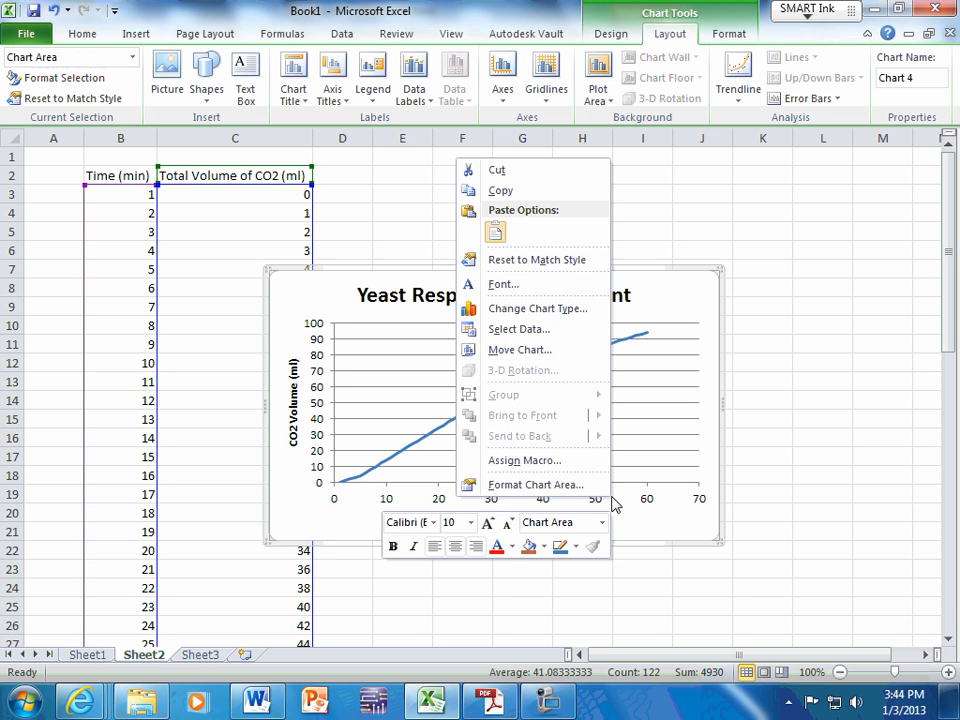
click(670, 532)
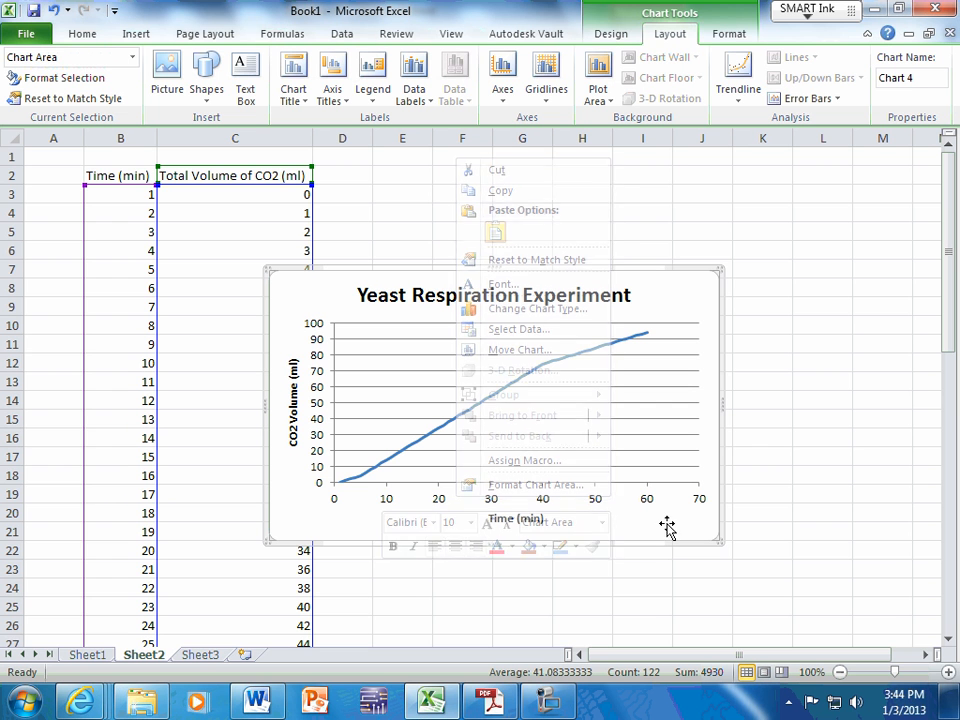
click(601, 504)
right_click(601, 506)
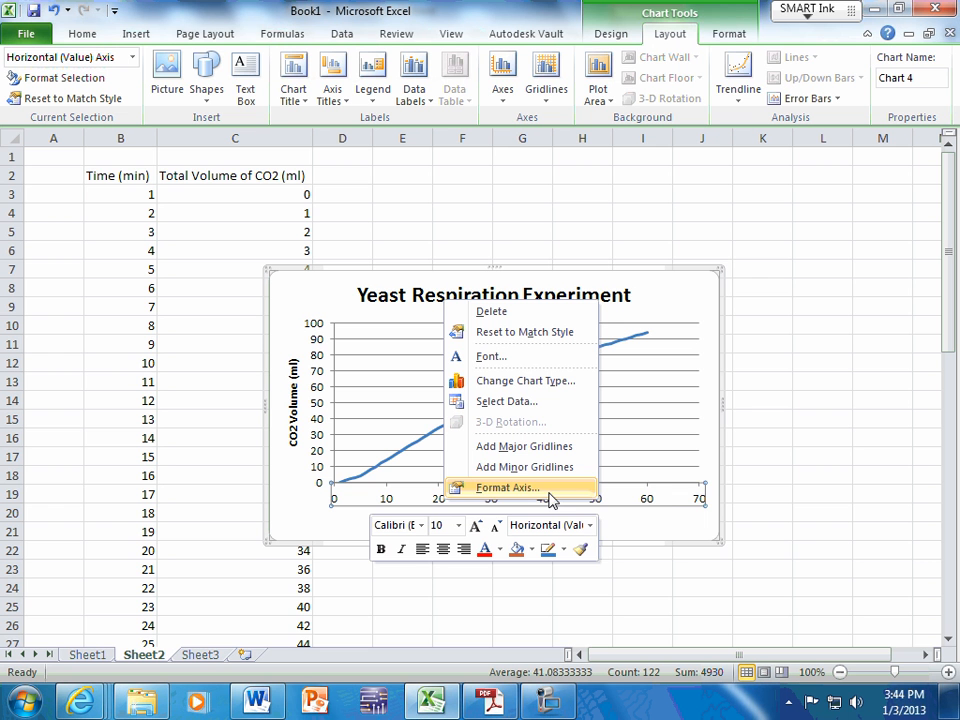
click(506, 488)
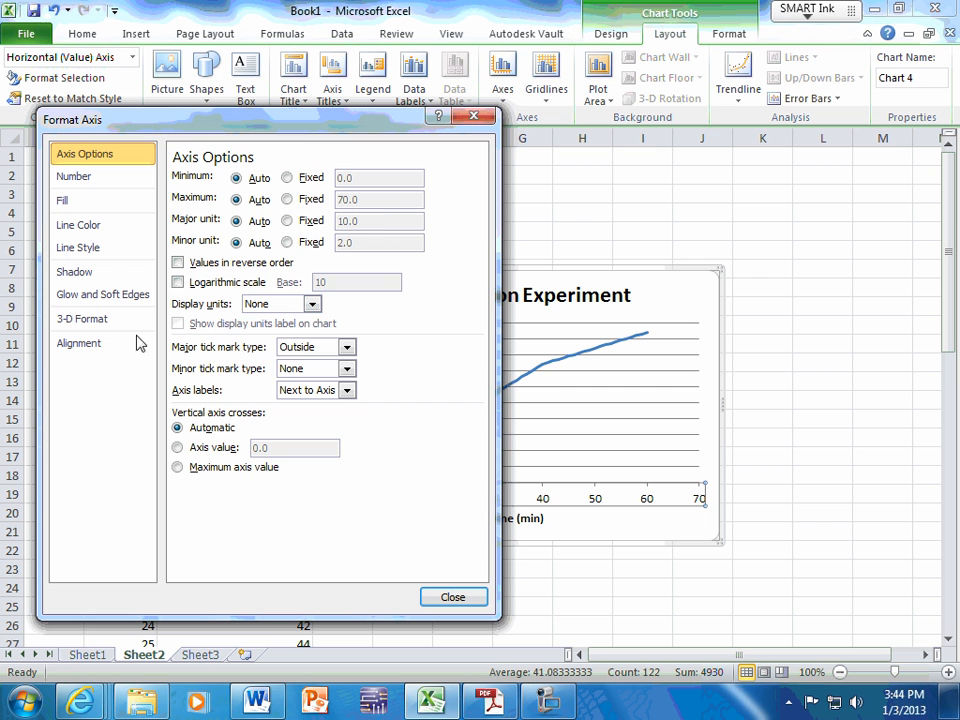
click(474, 116)
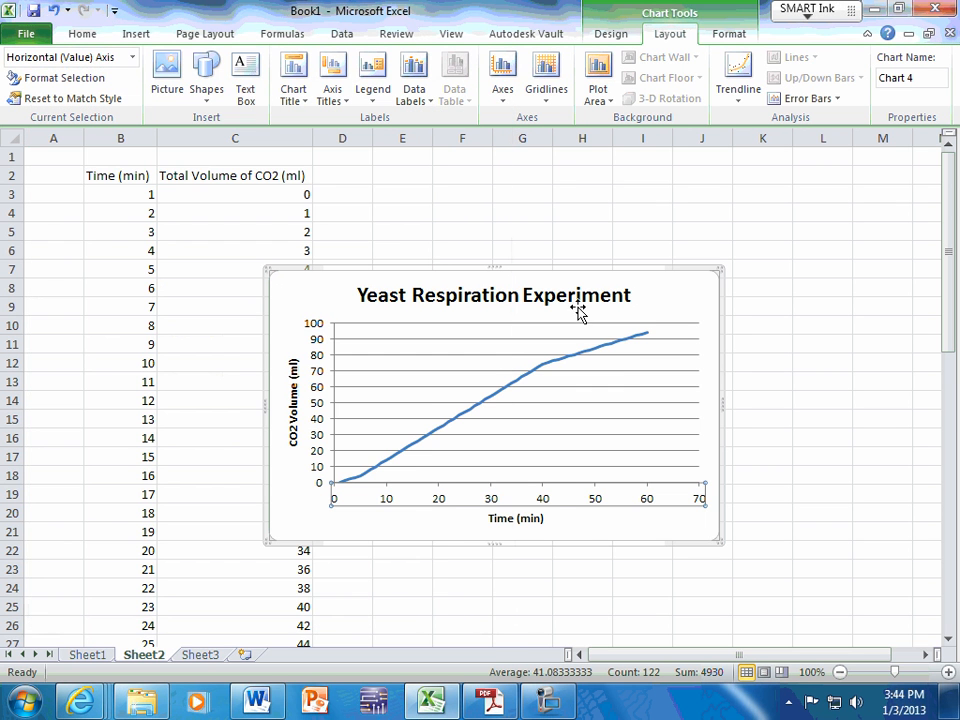
click(601, 522)
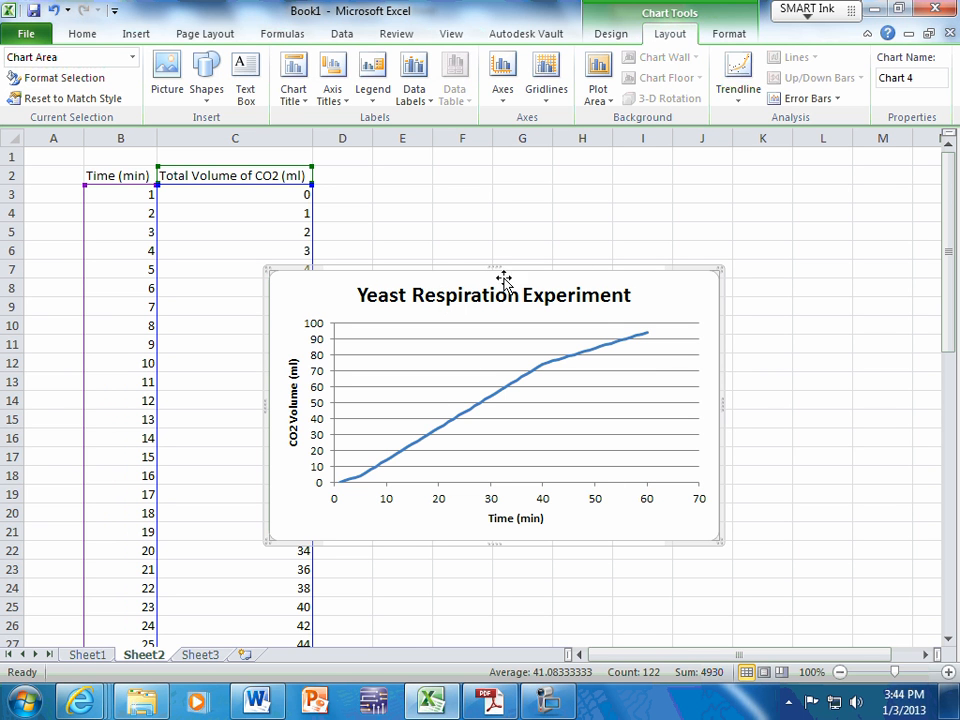
Step: Fix the maximum of the chart's primary horizontal axis at 60
click(503, 88)
mouse_move(407, 126)
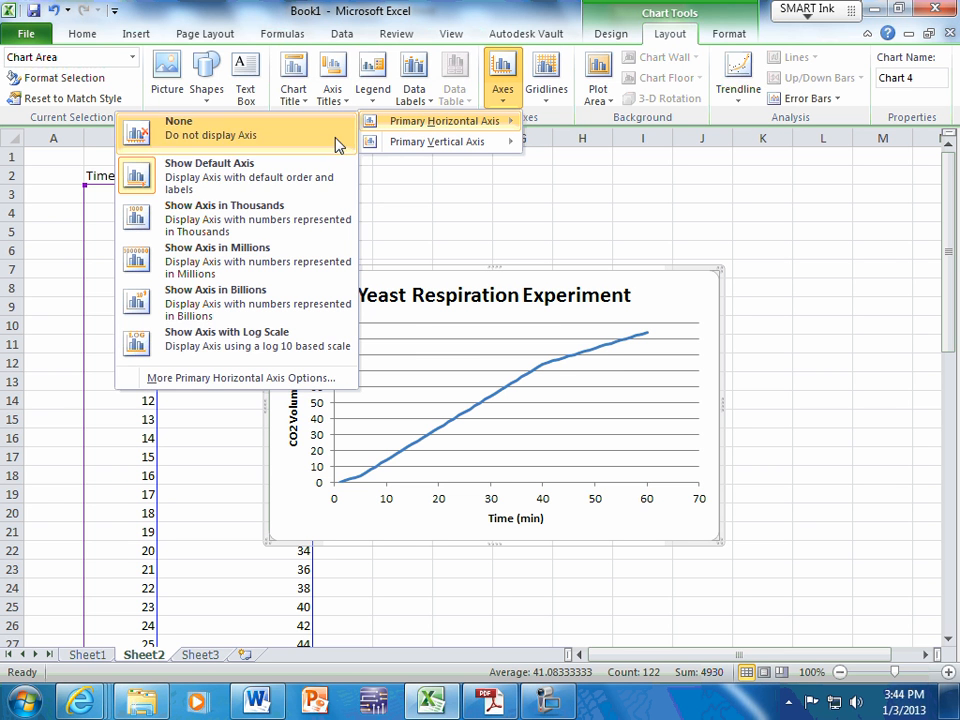
click(218, 378)
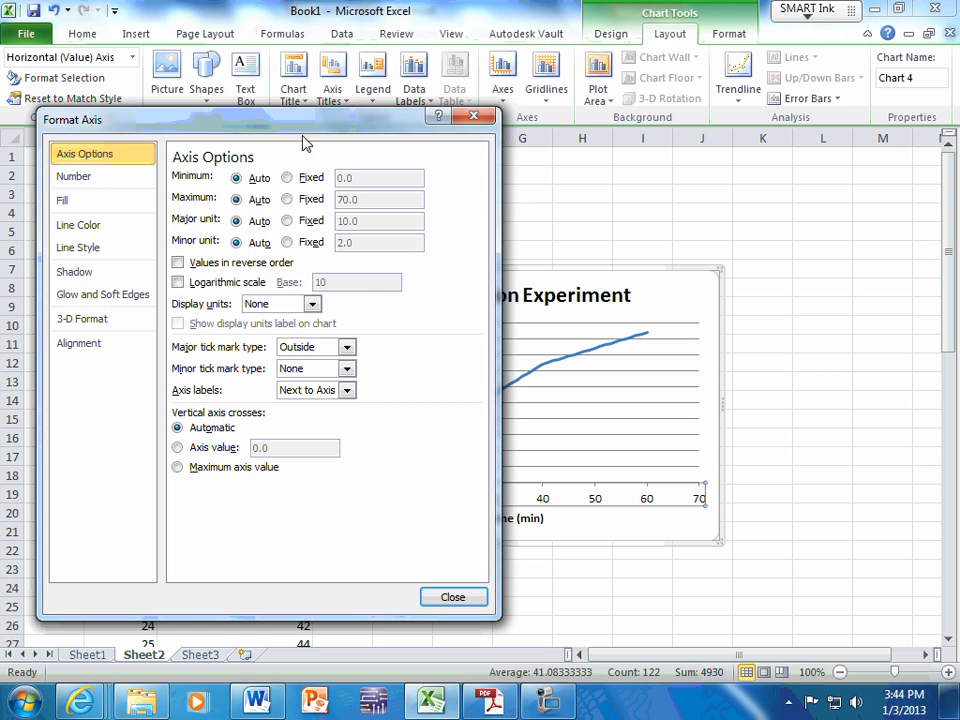
drag(309, 127, 245, 192)
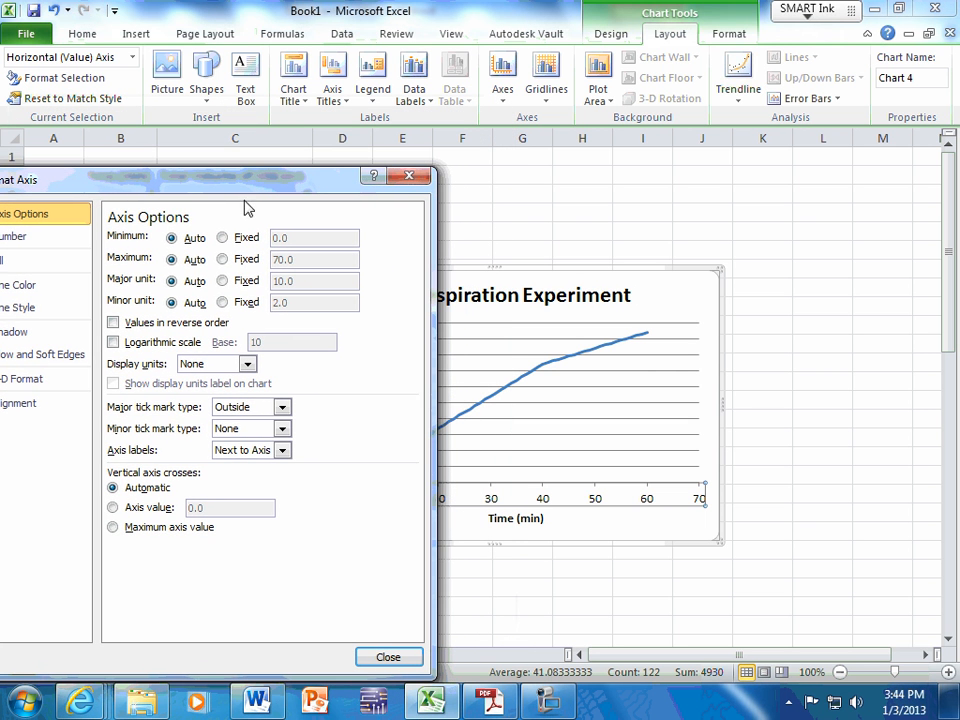
click(222, 259)
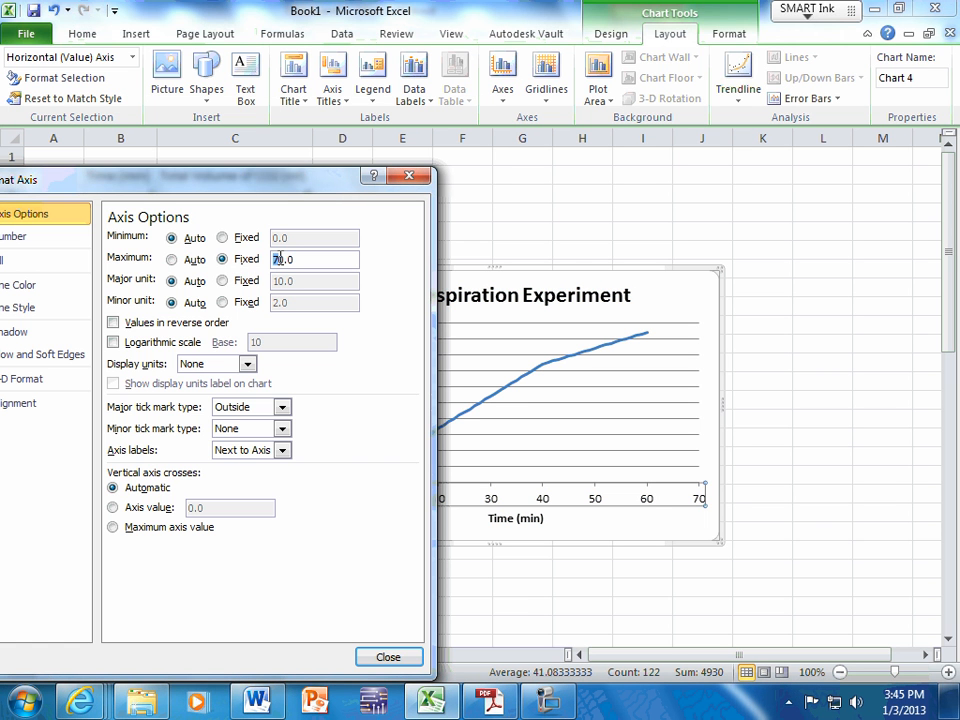
click(388, 657)
click(654, 540)
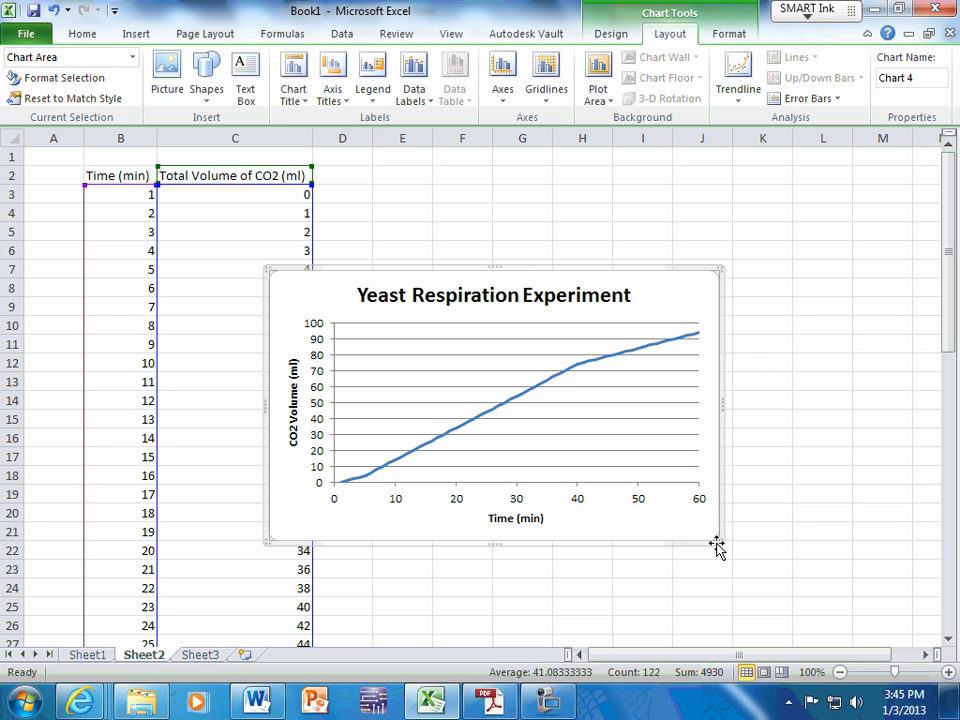
Step: Enlarge the chart and move it beside the data so it no longer covers the CO2 volume column
drag(718, 549, 777, 583)
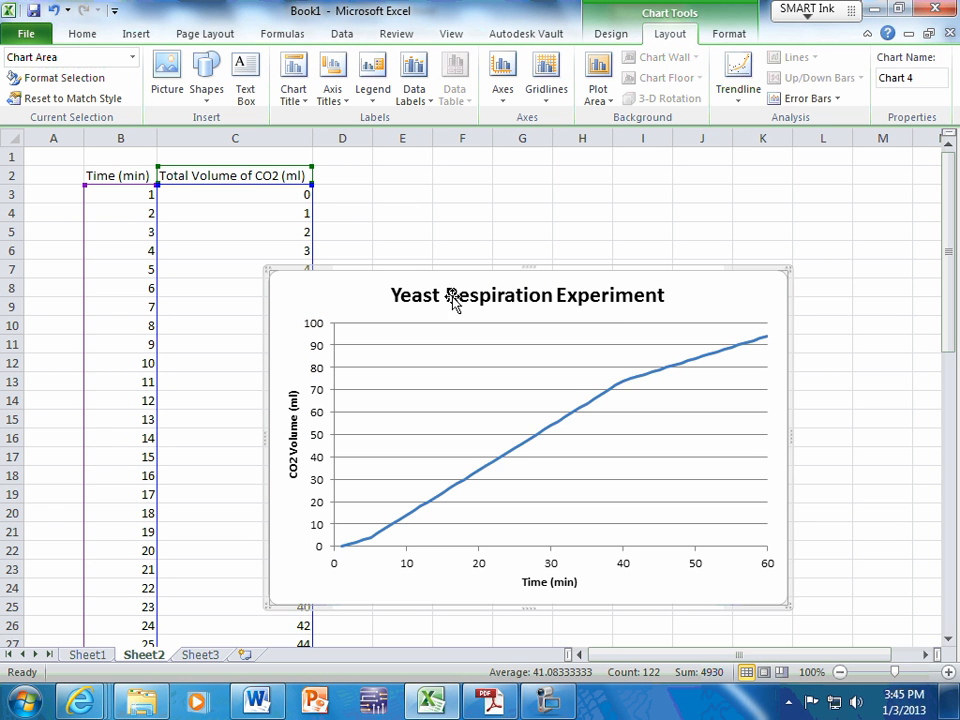
drag(320, 290, 408, 277)
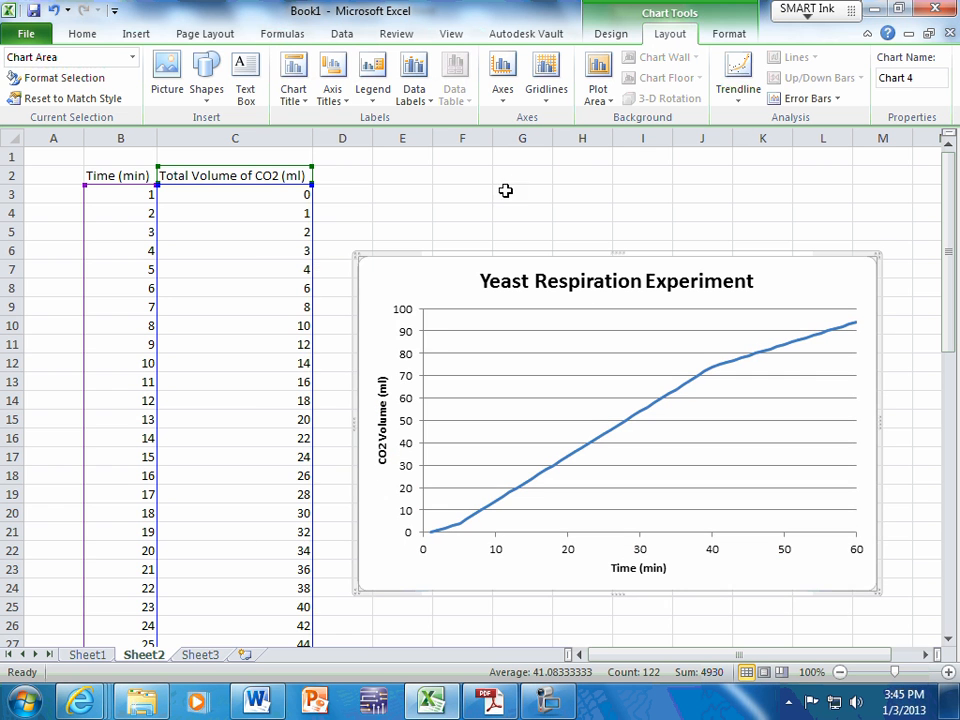
Step: Try to move the plot area inside the chart, and undo that while restoring the chart's enlarged size and new position
click(434, 350)
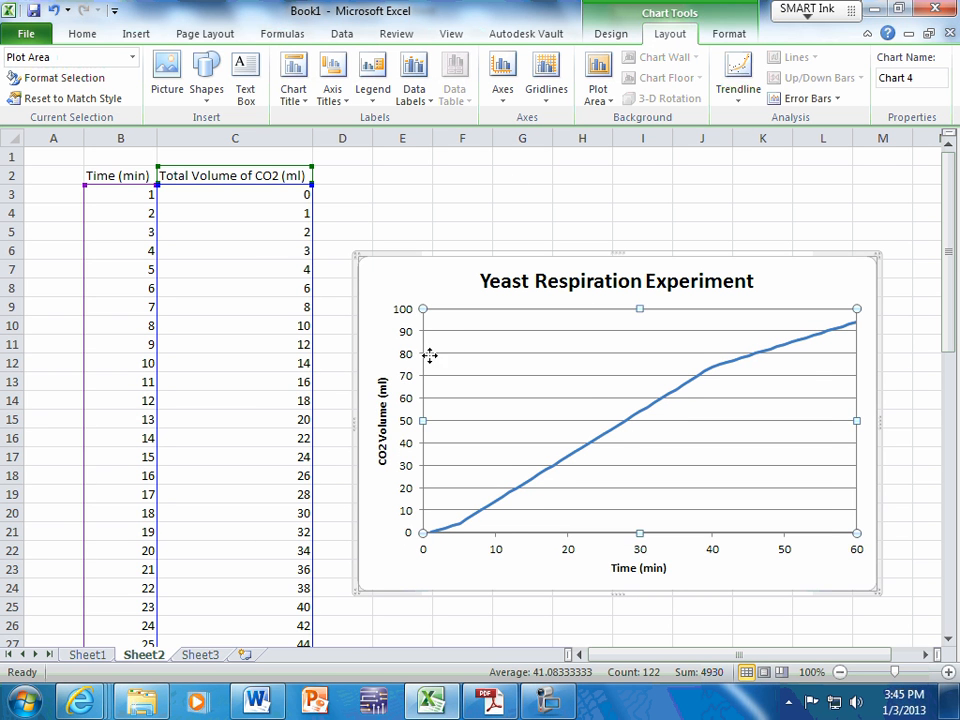
drag(432, 357, 390, 405)
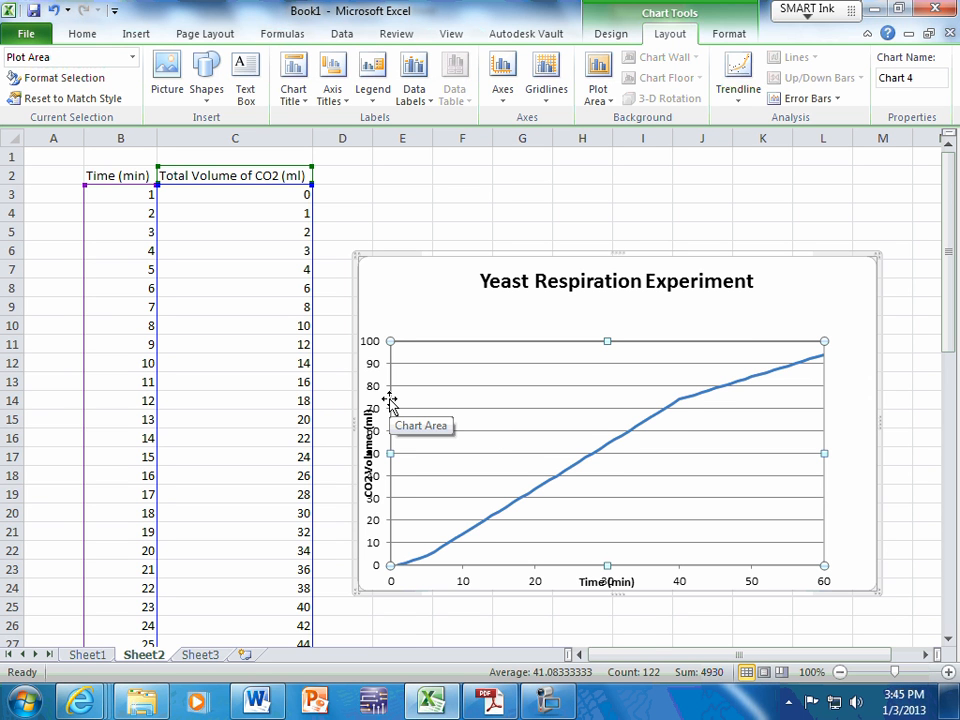
key(ctrl+z)
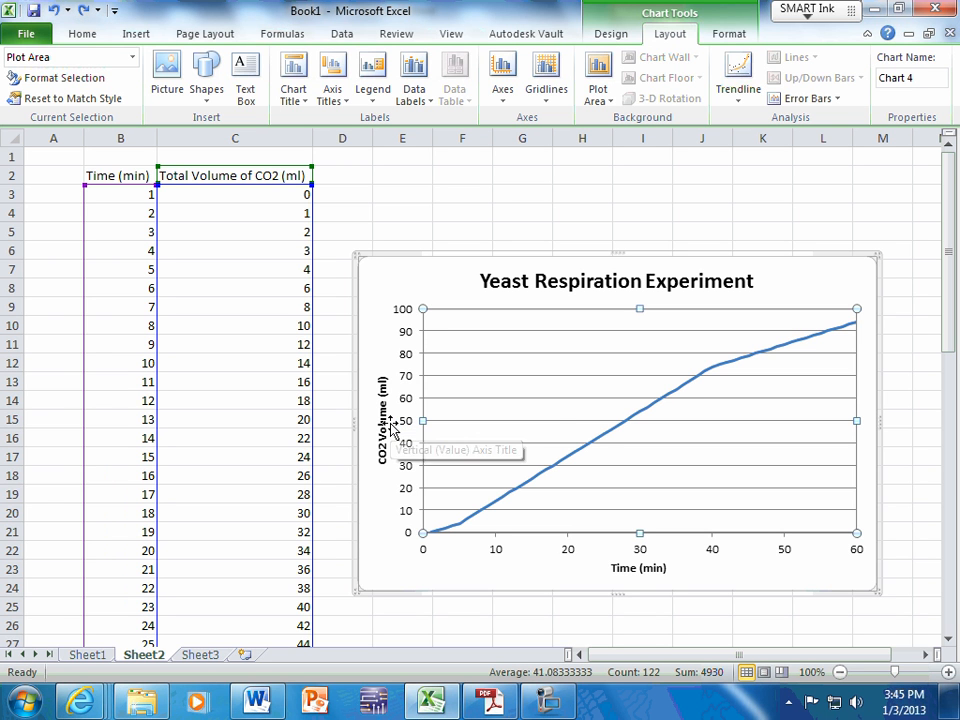
key(ctrl+z)
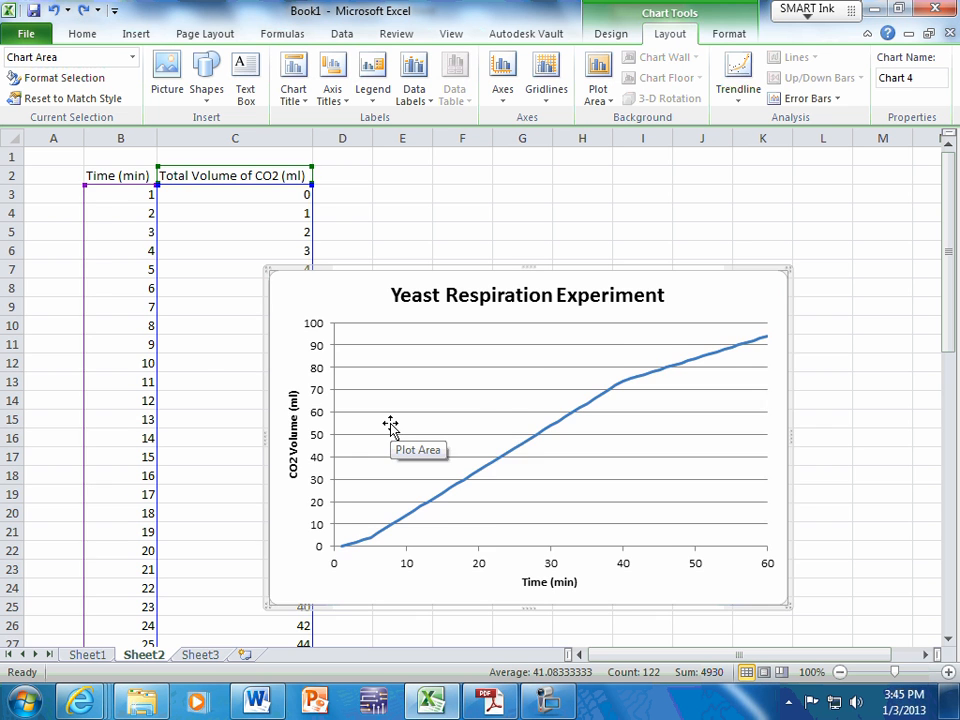
key(ctrl+z)
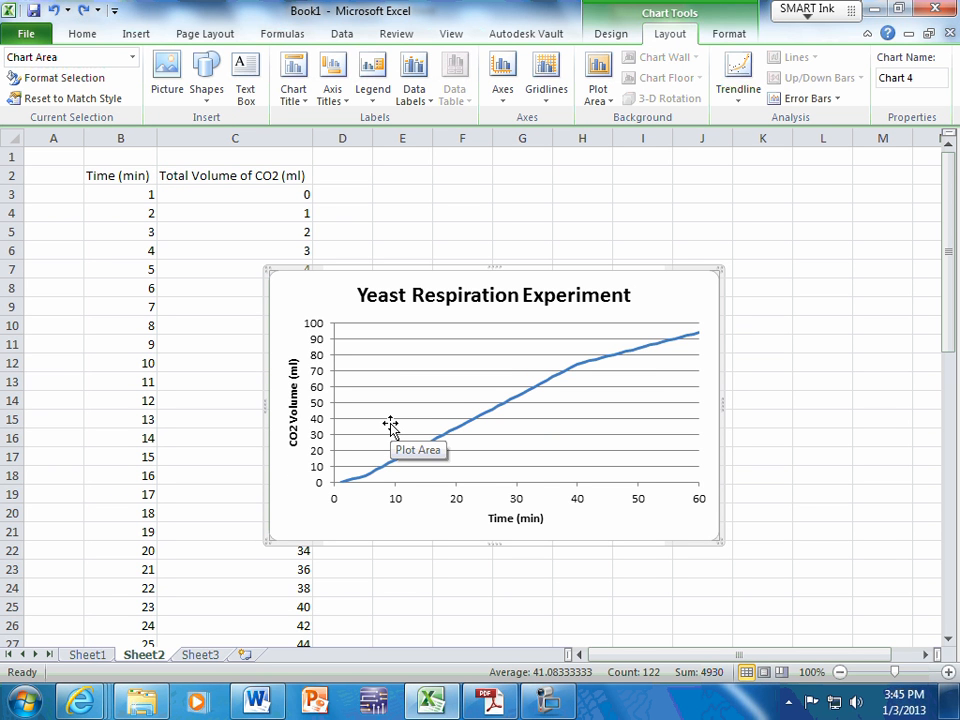
click(84, 11)
click(84, 11)
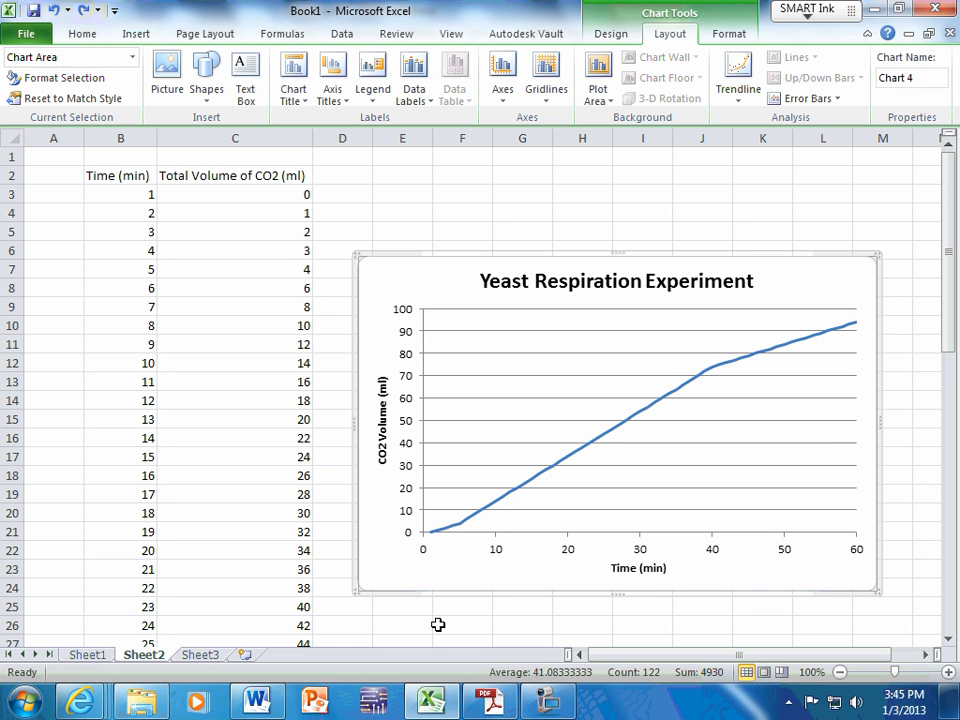
Step: Switch to the Word document and shrink the existing chart picture proportionally
key(alt+Tab)
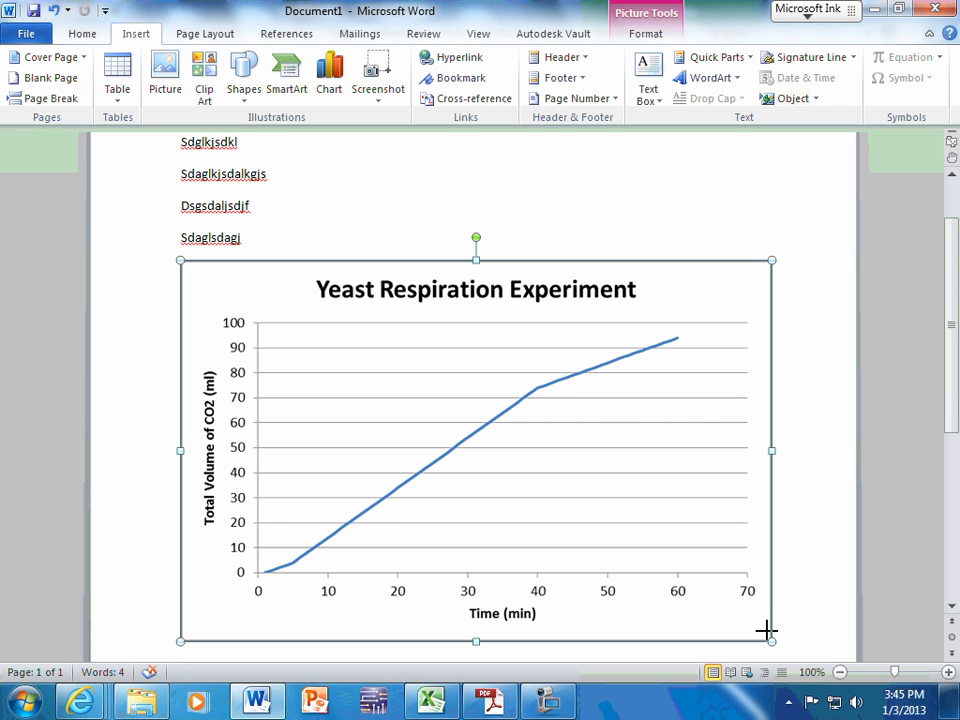
drag(766, 630, 557, 496)
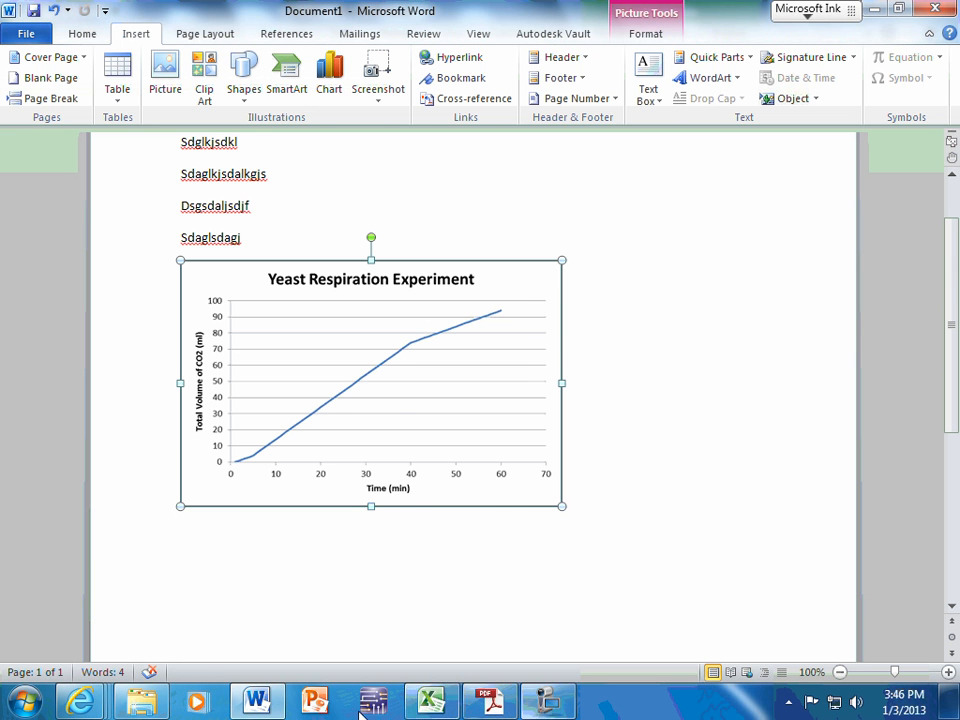
Step: Switch back to Excel and copy the whole Yeast Respiration Experiment chart
click(447, 700)
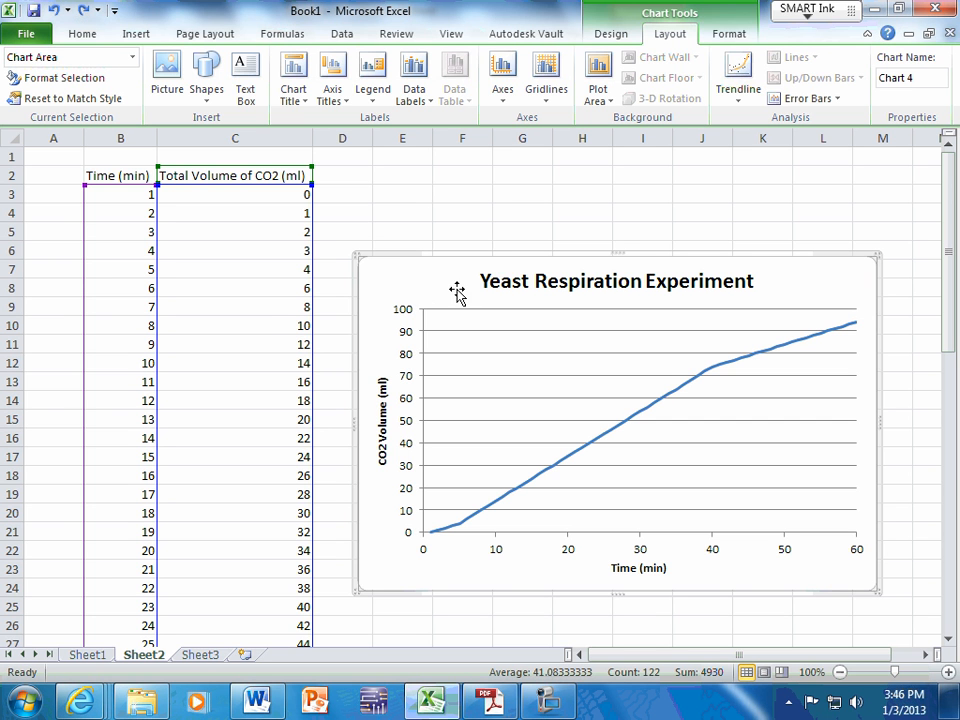
right_click(407, 297)
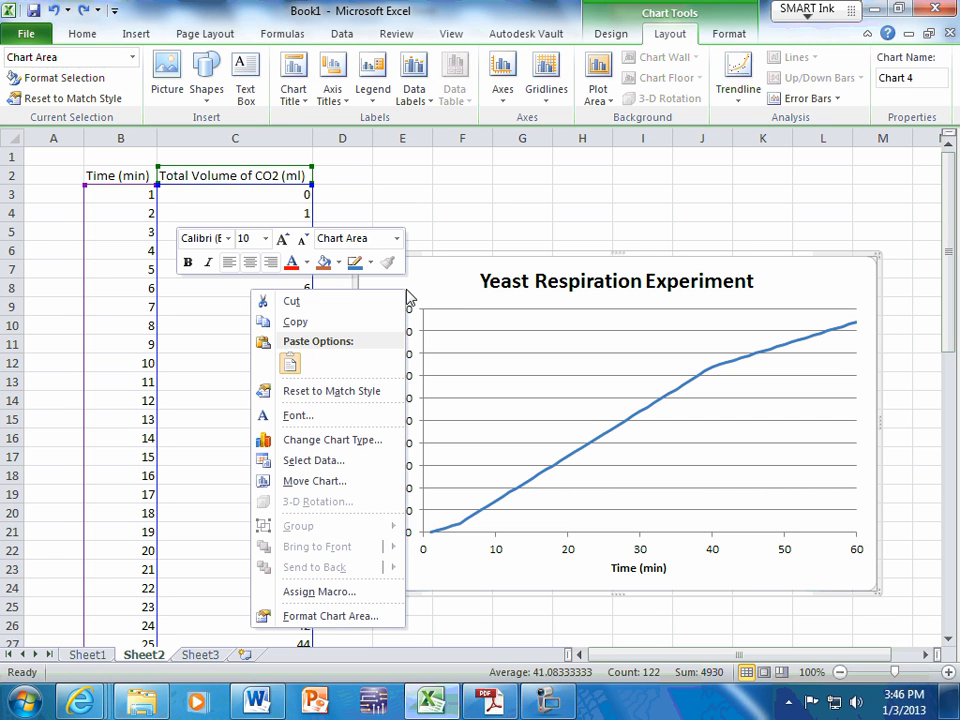
click(313, 323)
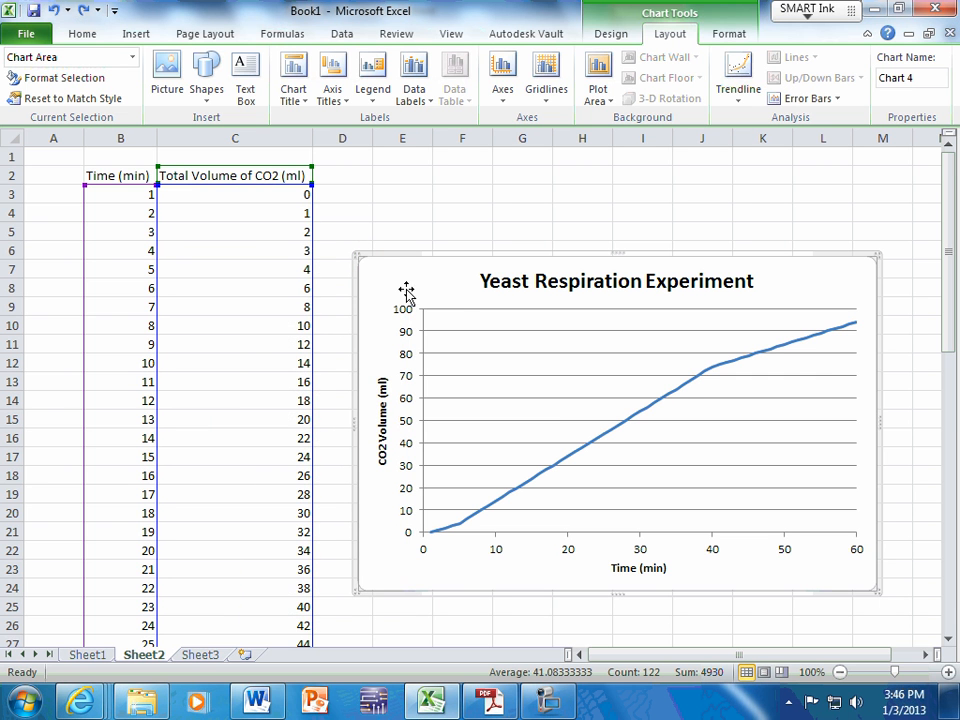
Step: Switch to the Word document and insert a blank page in place of the selected chart picture
click(257, 700)
scroll(320, 620, down, 3)
scroll(320, 607, down, 5)
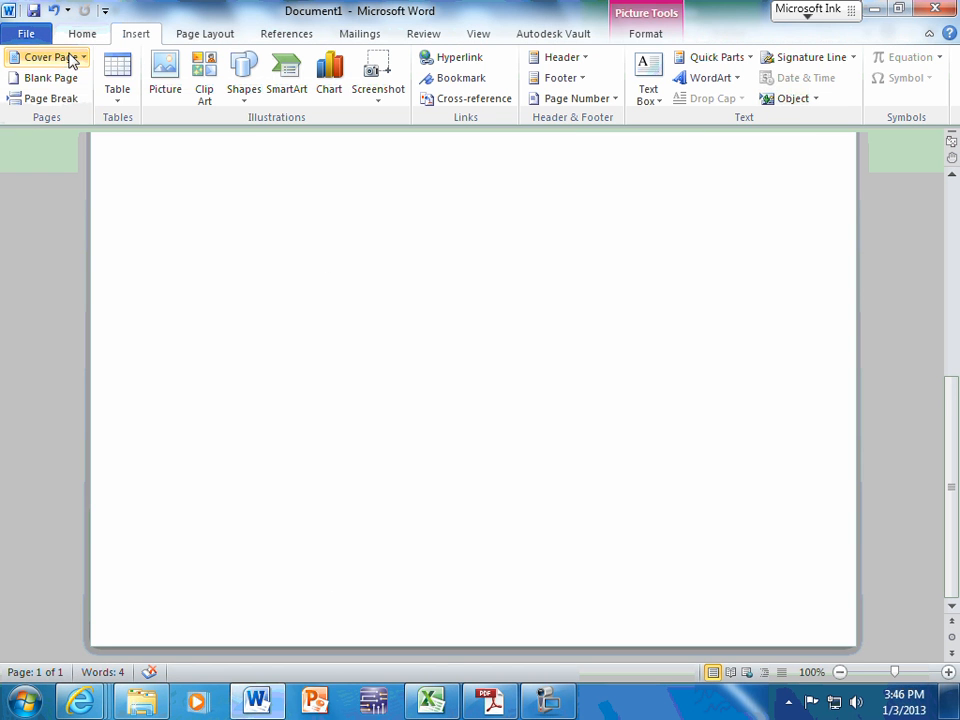
click(52, 78)
scroll(326, 471, up, 10)
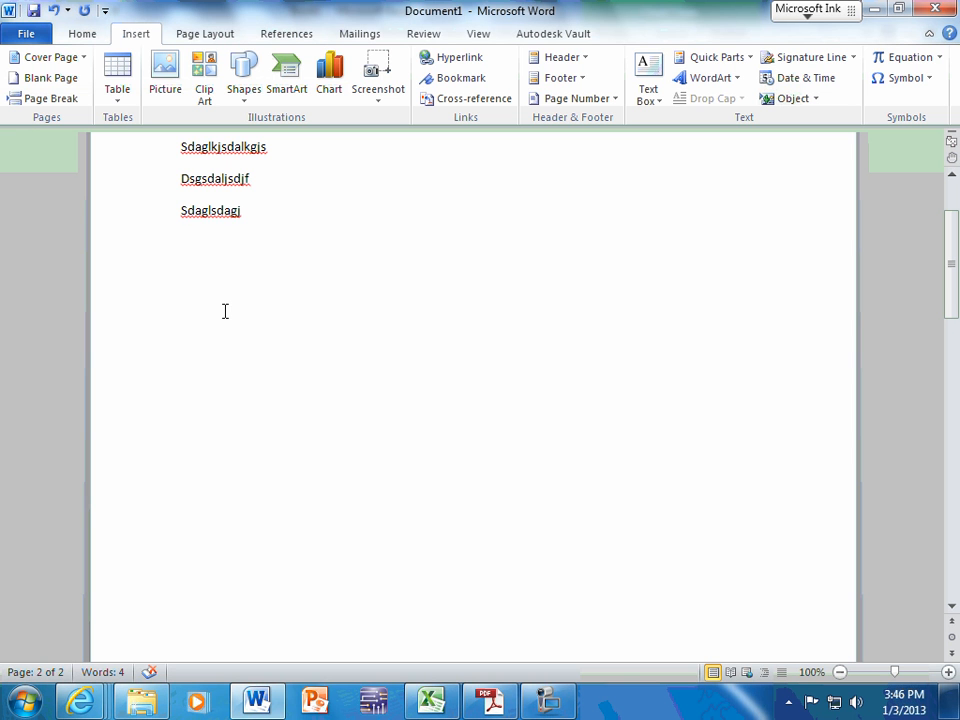
Step: Paste the copied chart below the last text line using the destination theme with an embedded workbook
right_click(188, 244)
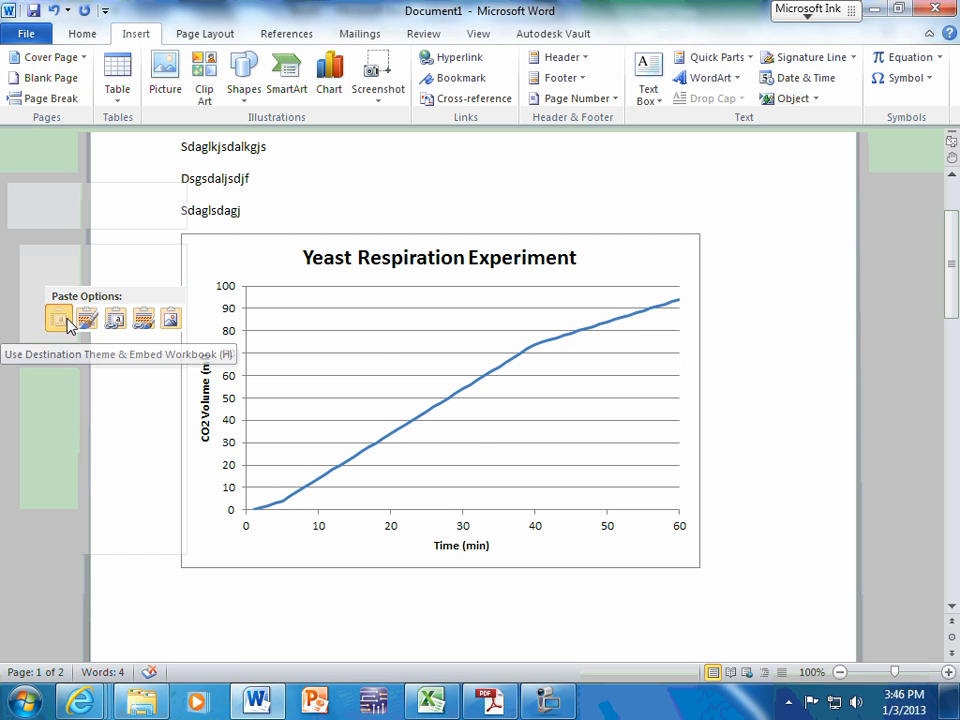
click(66, 322)
click(581, 462)
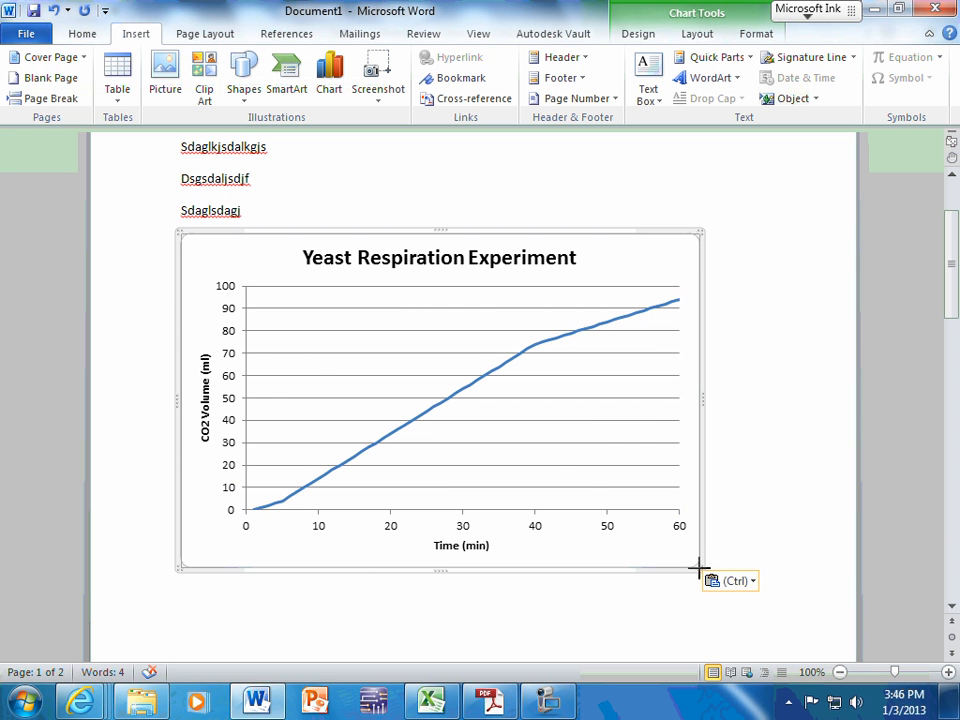
Step: Try several smaller and larger sizes for the embedded chart, and delete it from the document
drag(700, 569, 447, 400)
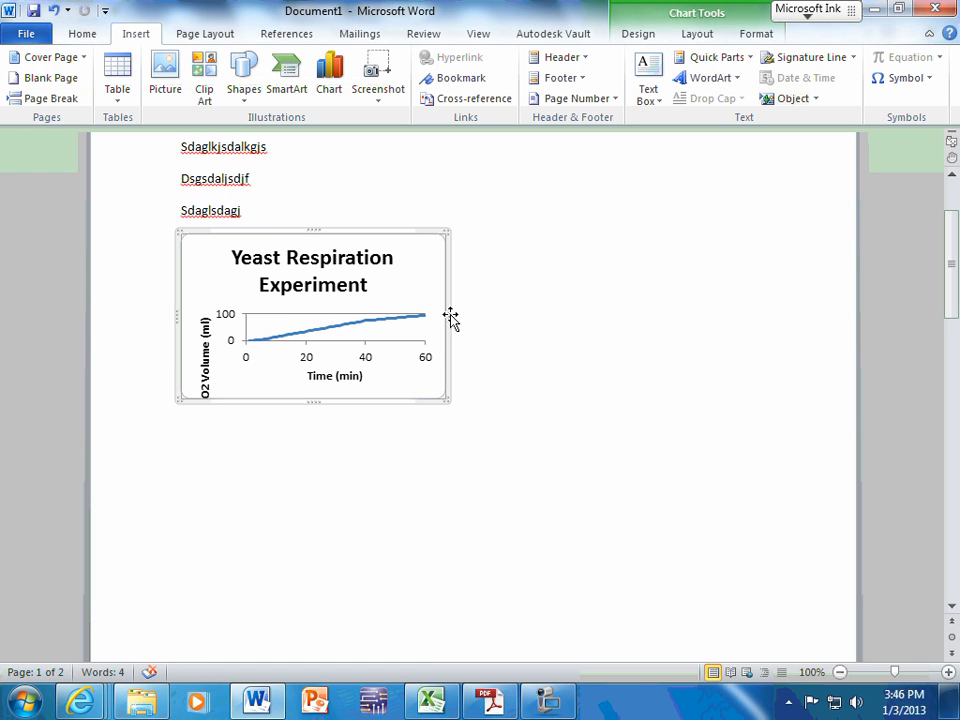
drag(444, 399, 574, 487)
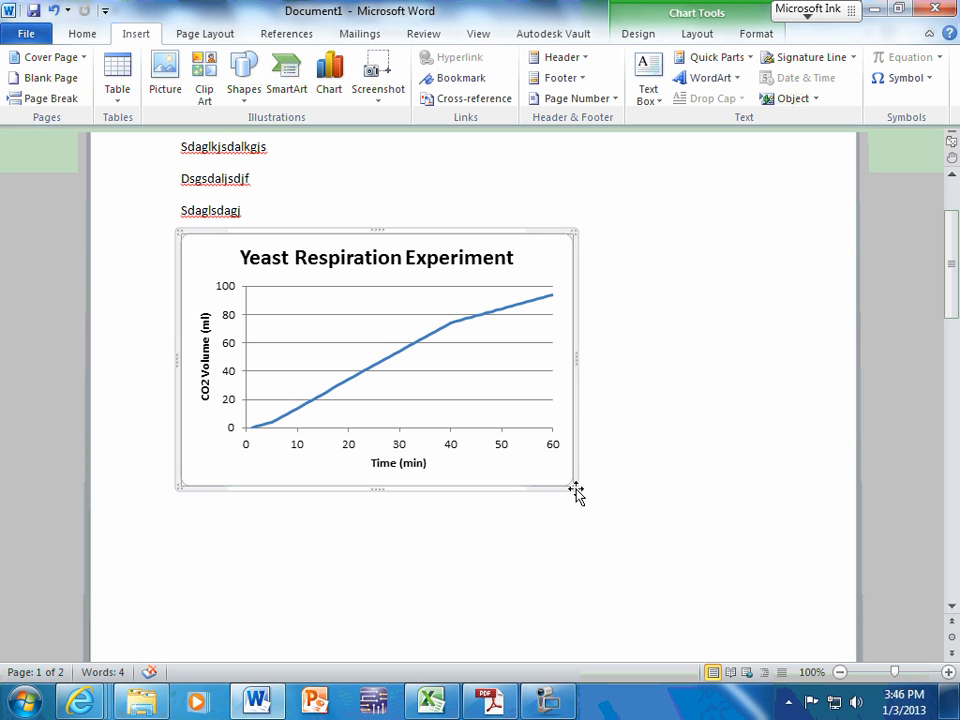
drag(575, 487, 476, 423)
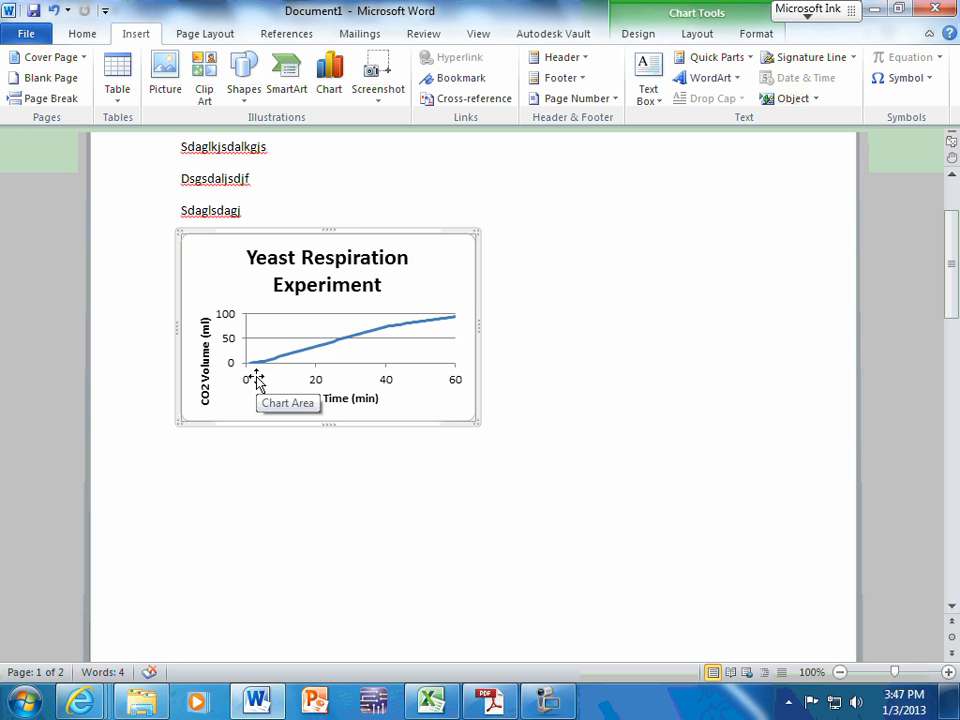
drag(479, 424, 604, 537)
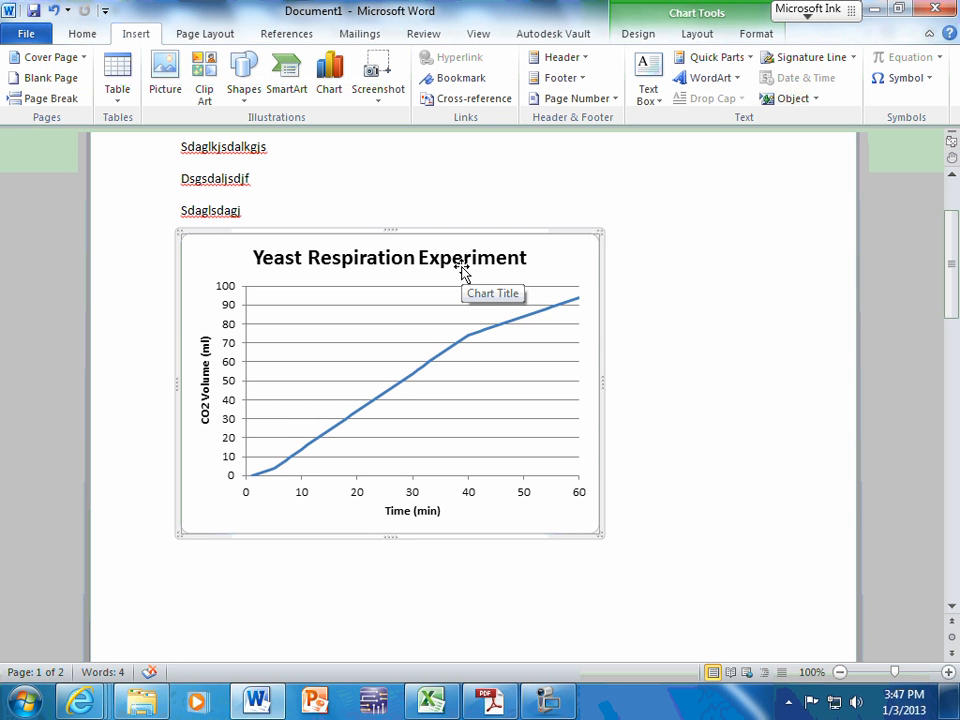
key(Delete)
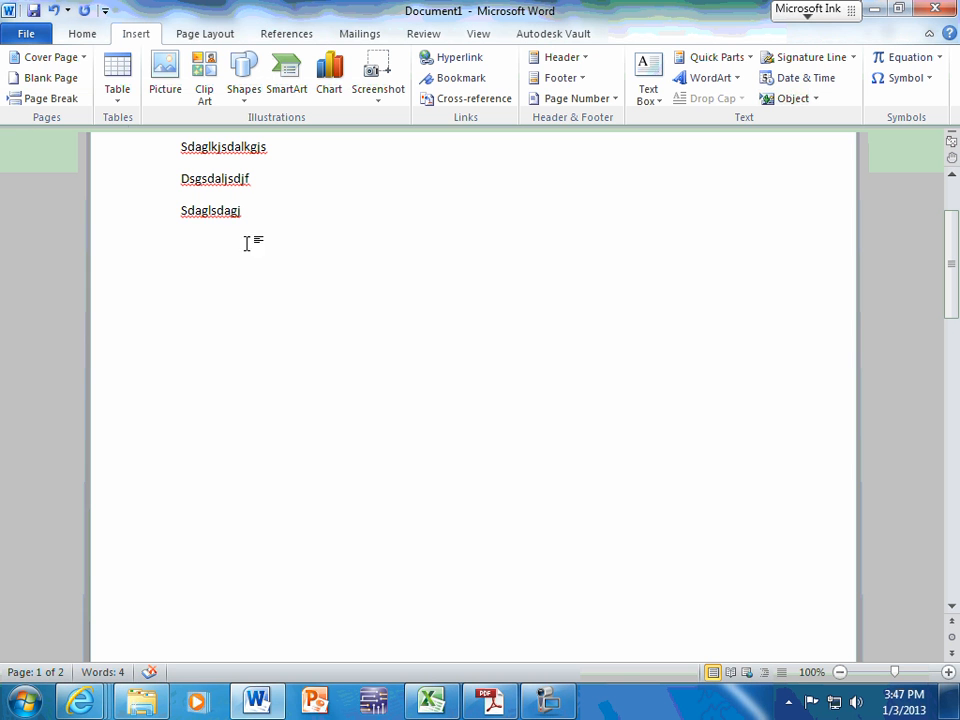
Step: Paste the copied chart as a picture below the last text line and select the picture
right_click(216, 264)
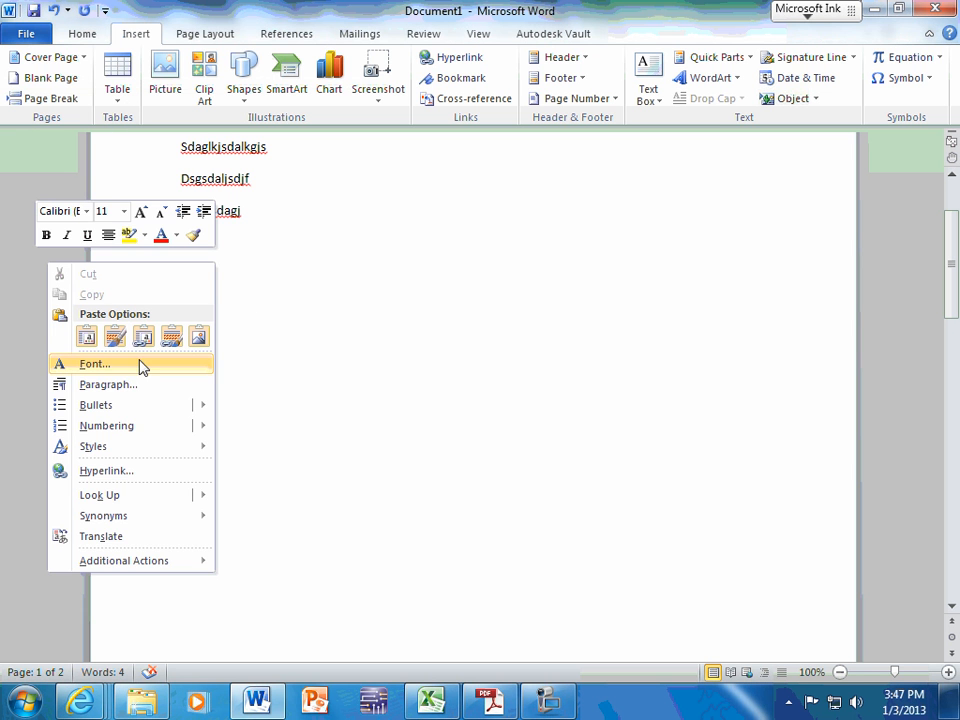
click(87, 337)
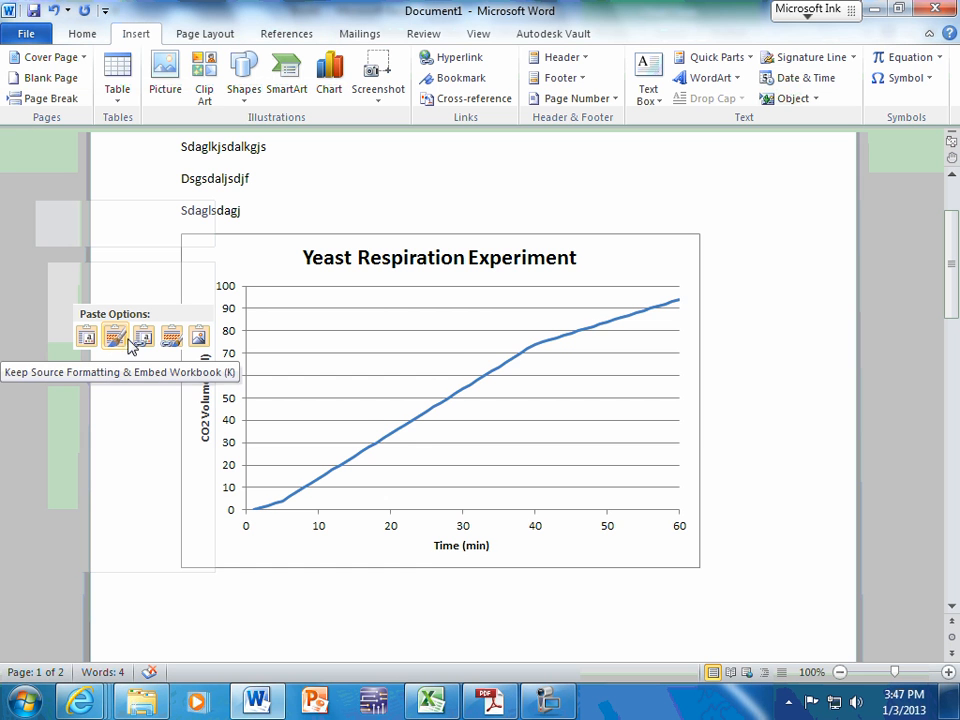
click(201, 340)
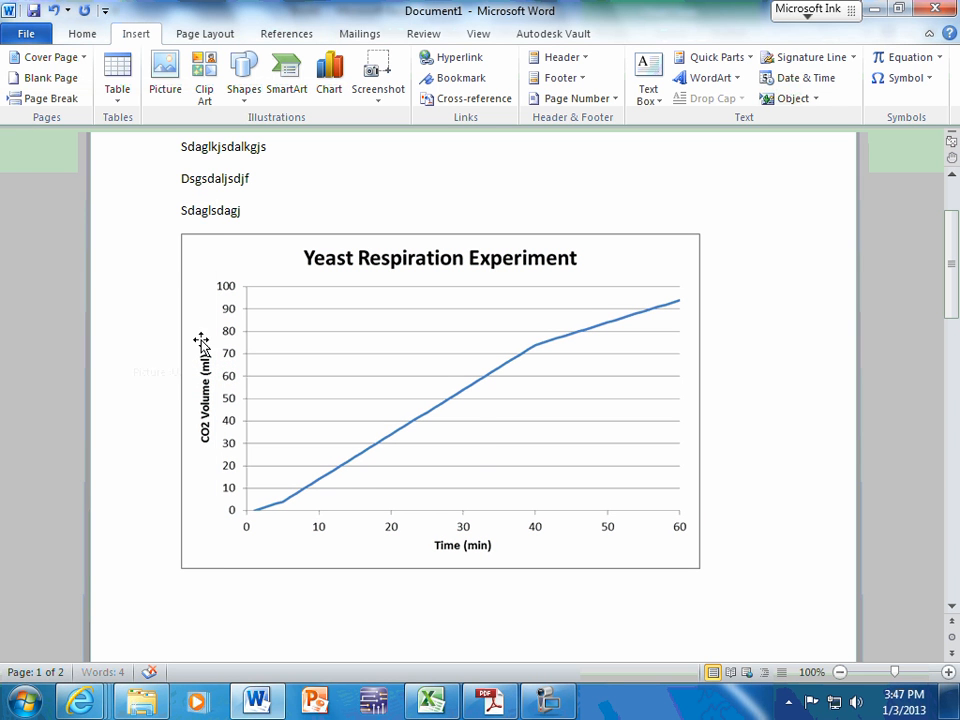
click(484, 434)
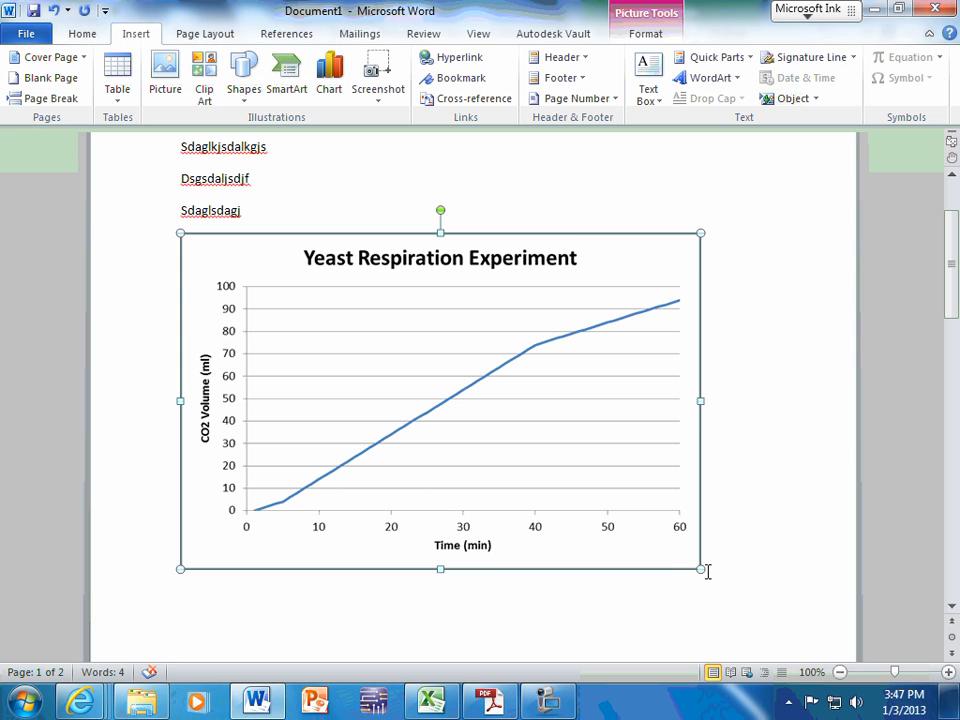
Step: Scale the chart picture proportionally to slightly smaller than its pasted size and centre it horizontally on the page
drag(698, 568, 508, 495)
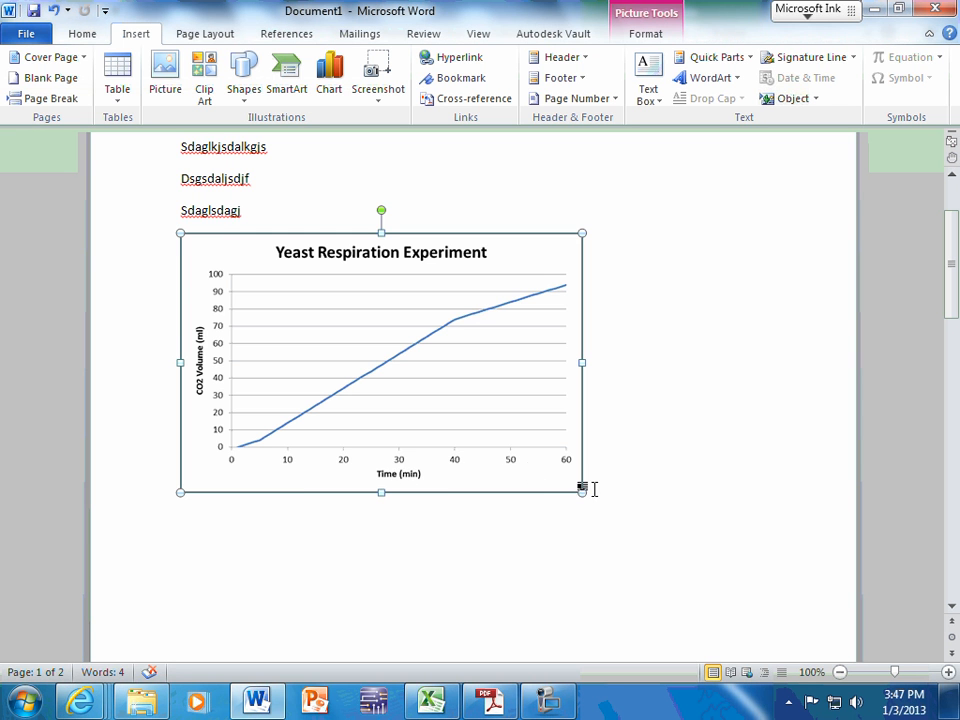
drag(588, 496, 688, 559)
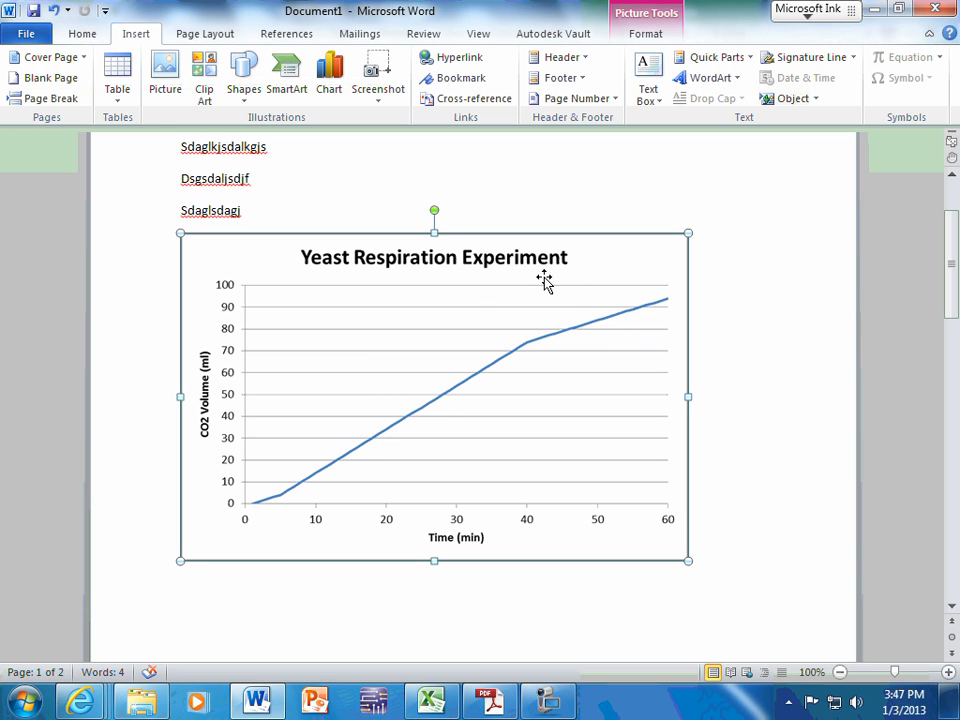
drag(628, 276, 690, 276)
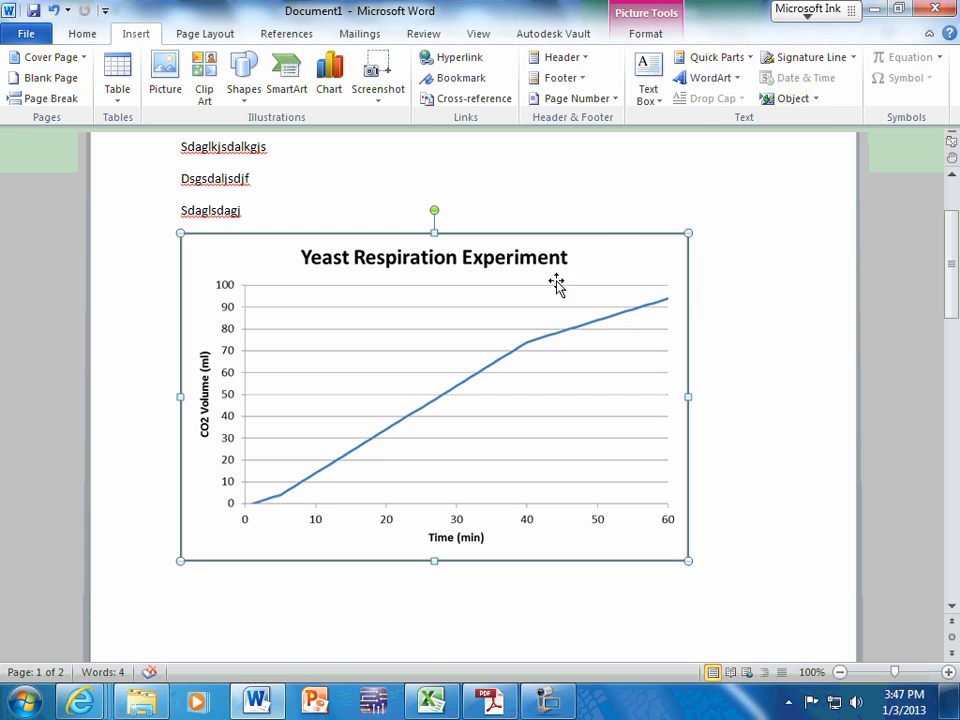
click(84, 34)
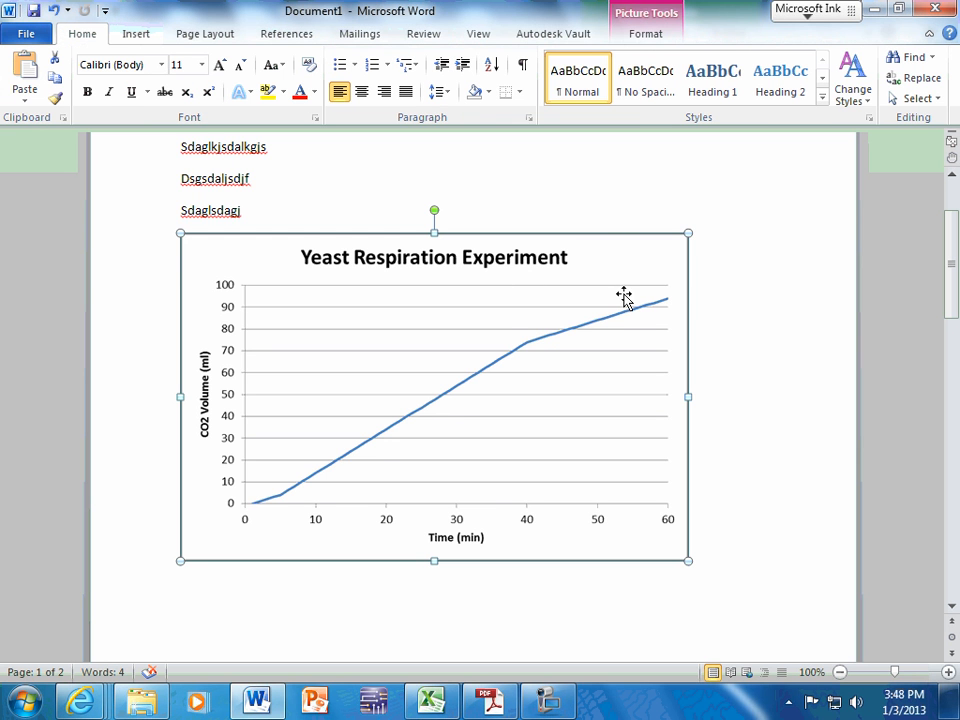
click(362, 92)
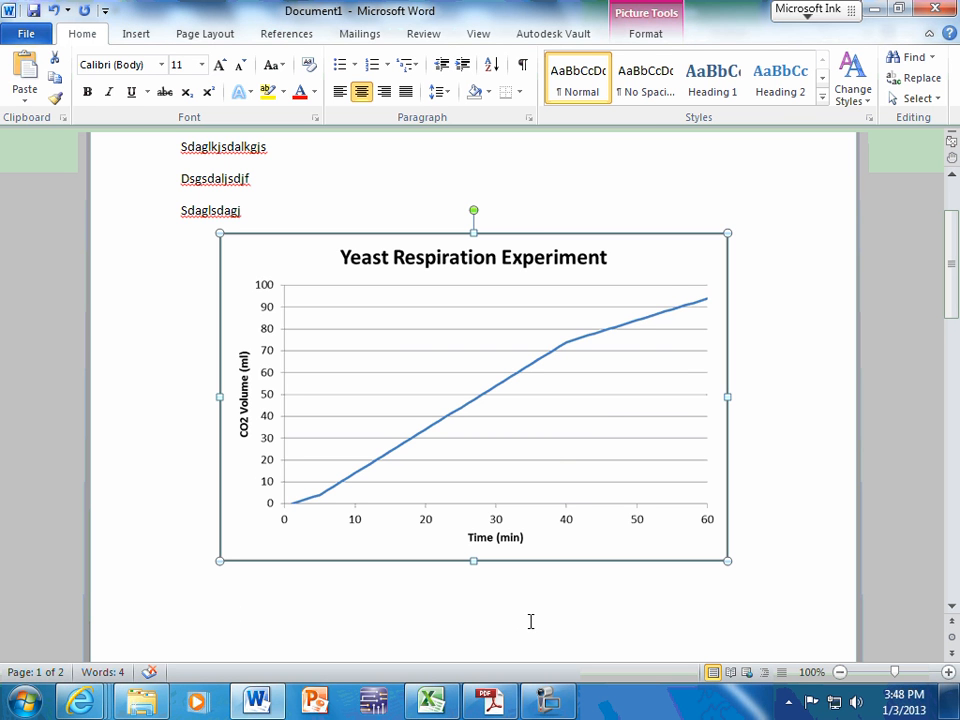
Step: Switch back to the Excel workbook with the yeast respiration data and chart
click(448, 705)
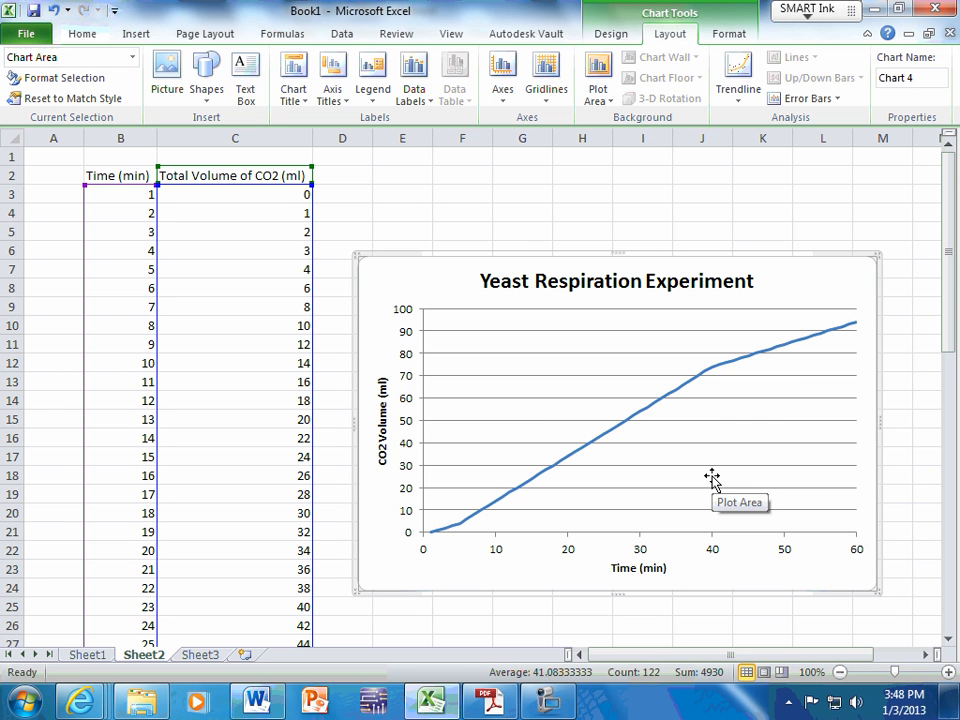
mouse_move(558, 708)
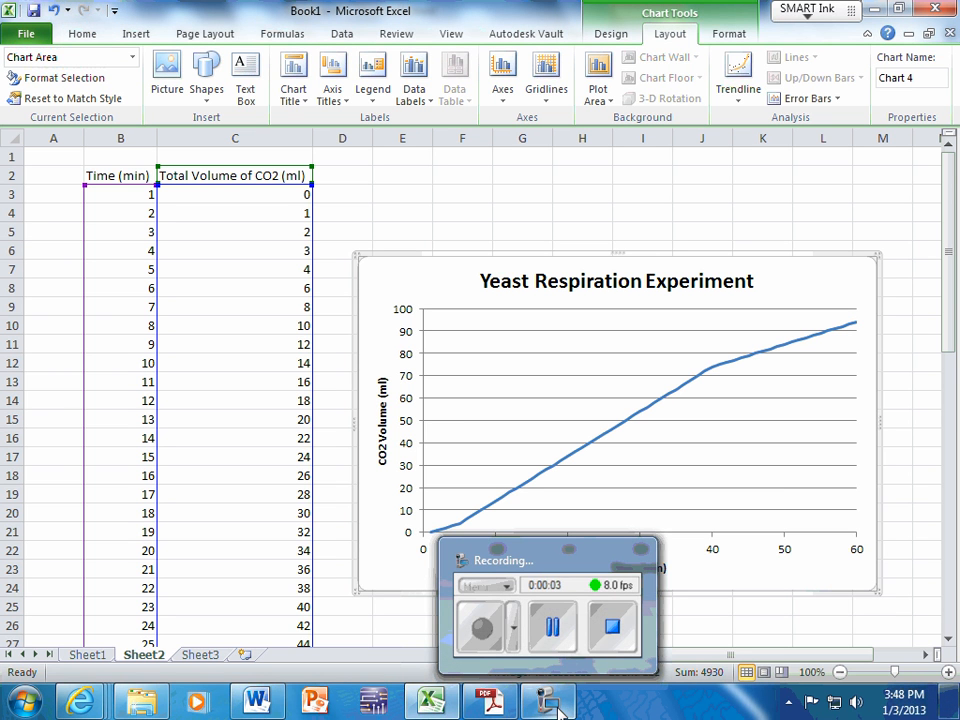